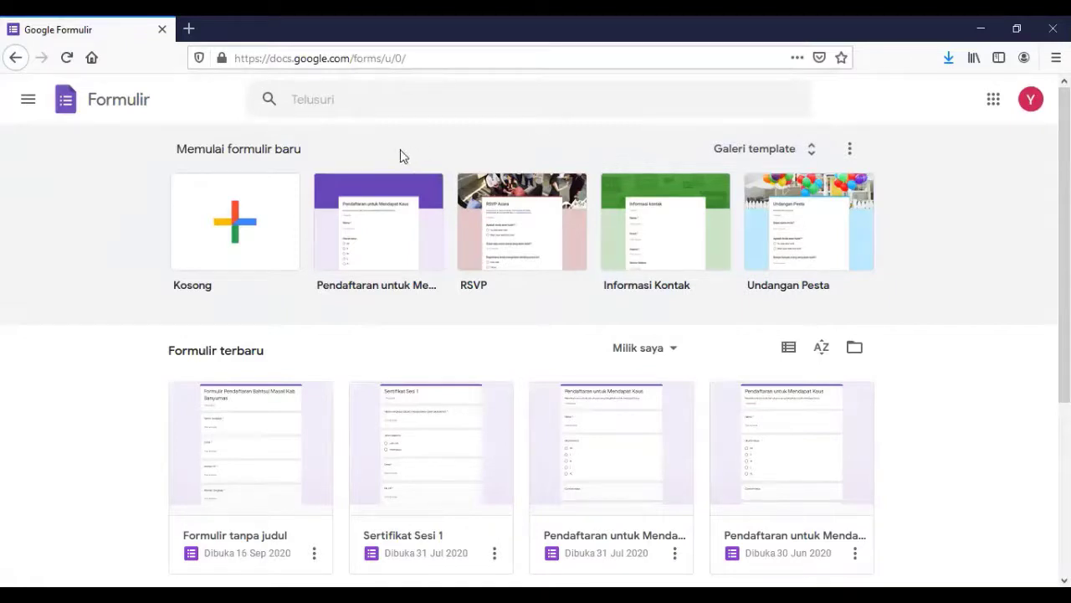
Create a new blank form and open its default first question for editing.
{"action": "left_click", "coordinate": [235, 234]}
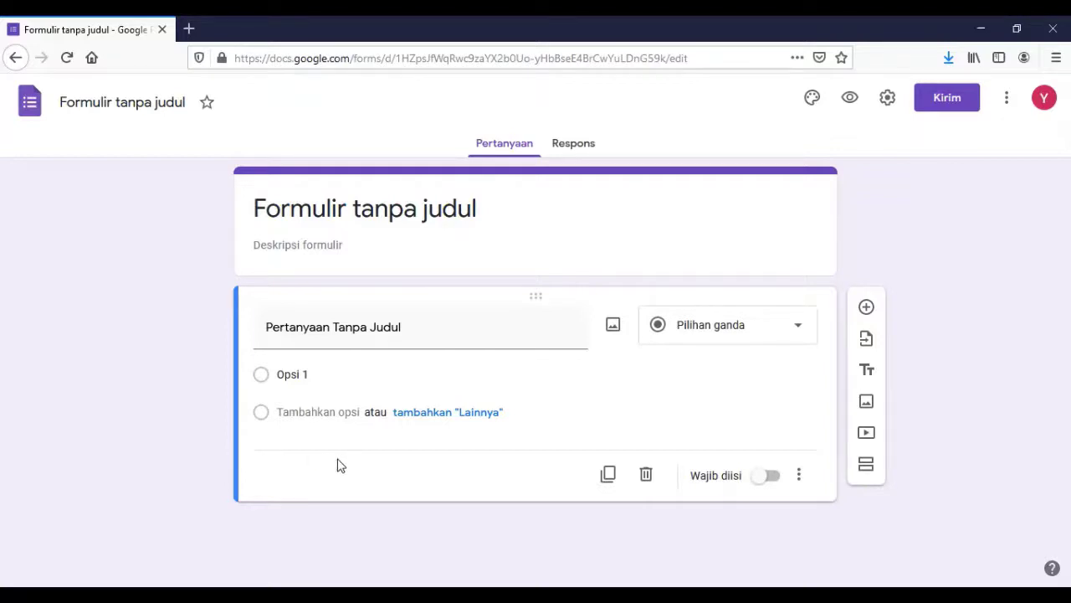
{"action": "left_click", "coordinate": [436, 214]}
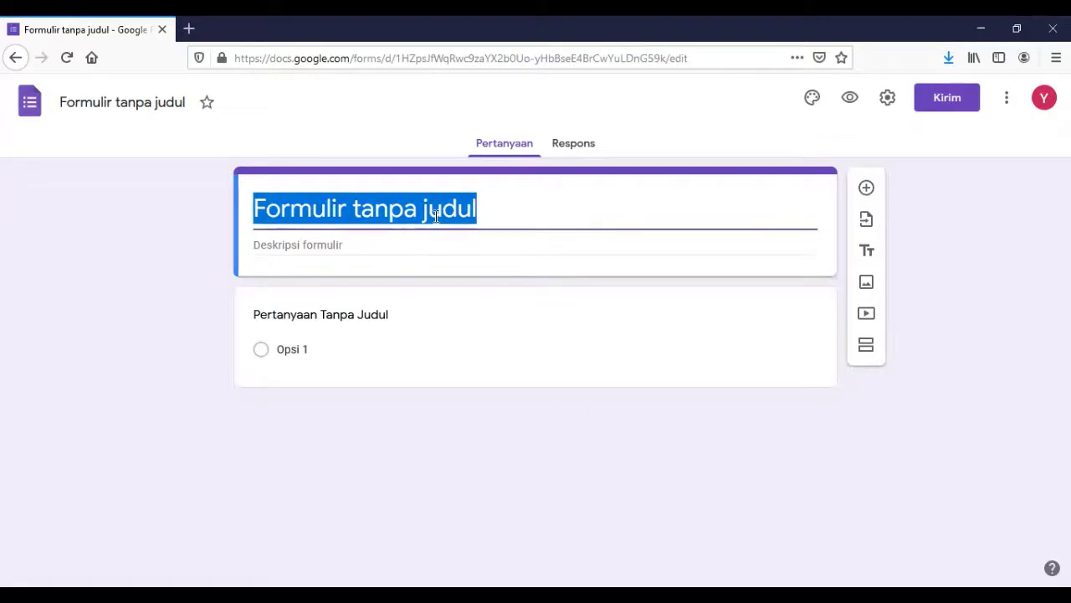
{"action": "left_click", "coordinate": [330, 315]}
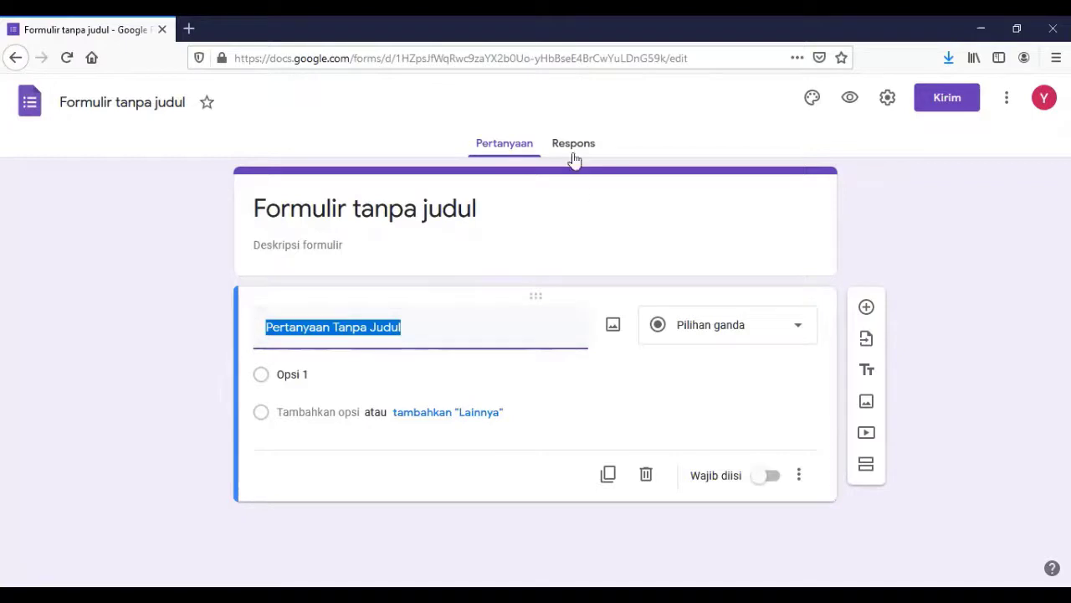
Try the question-type list and the Wajib diisi toggle, leaving the question unchanged.
{"action": "left_click", "coordinate": [799, 333]}
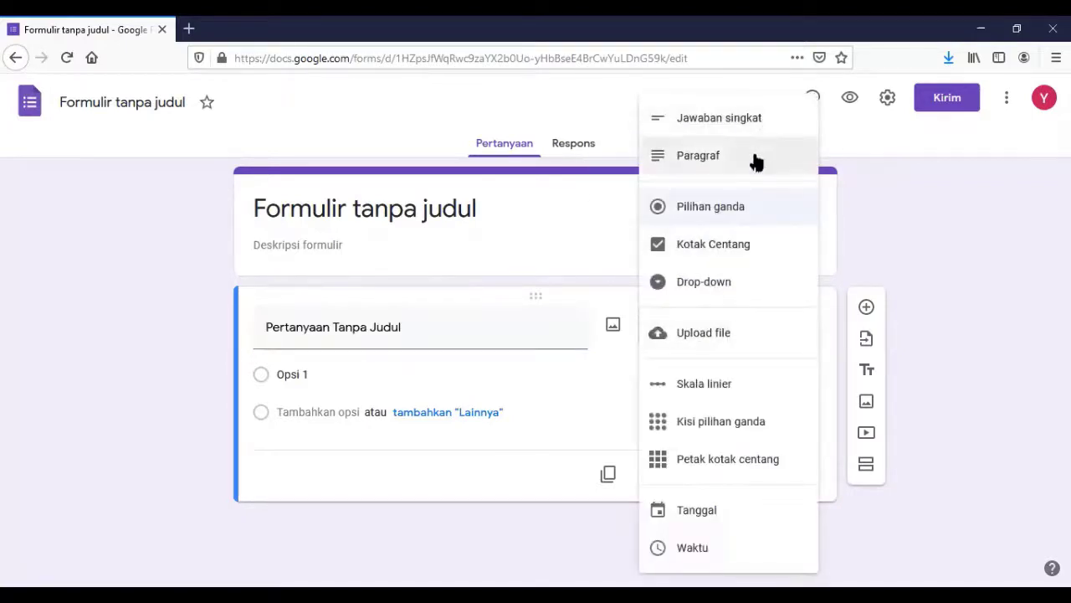
{"action": "left_click", "coordinate": [905, 269]}
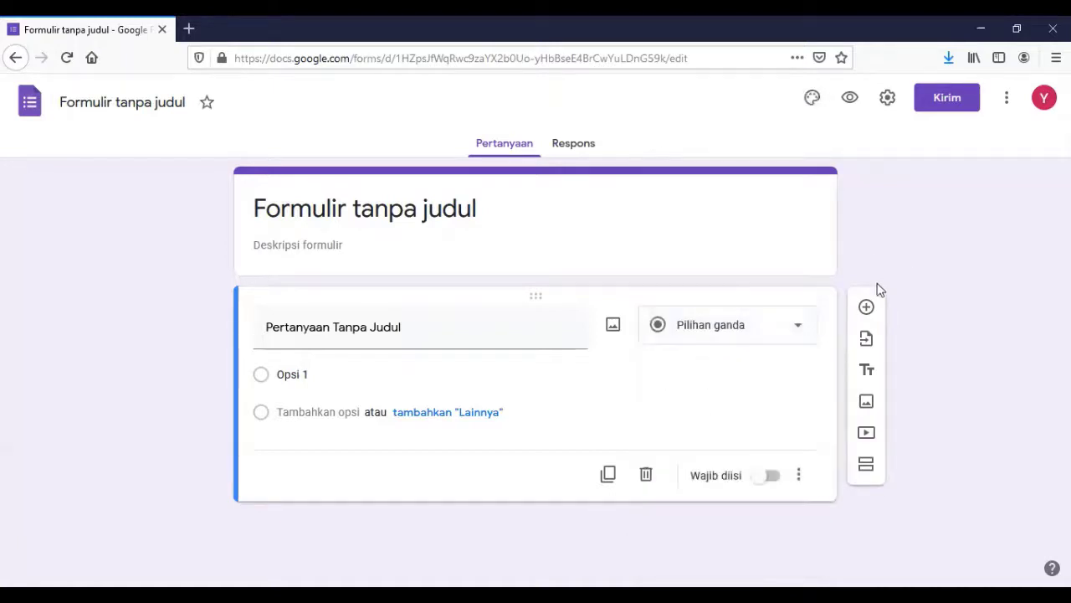
{"action": "left_click", "coordinate": [776, 487]}
{"action": "left_click", "coordinate": [760, 481]}
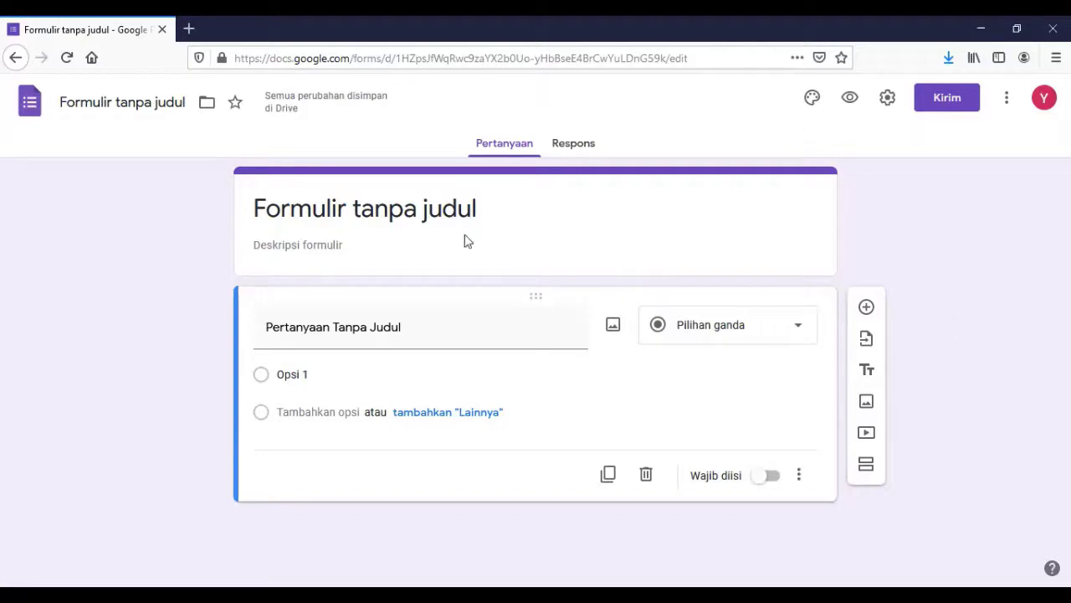
{"action": "left_click", "coordinate": [321, 205]}
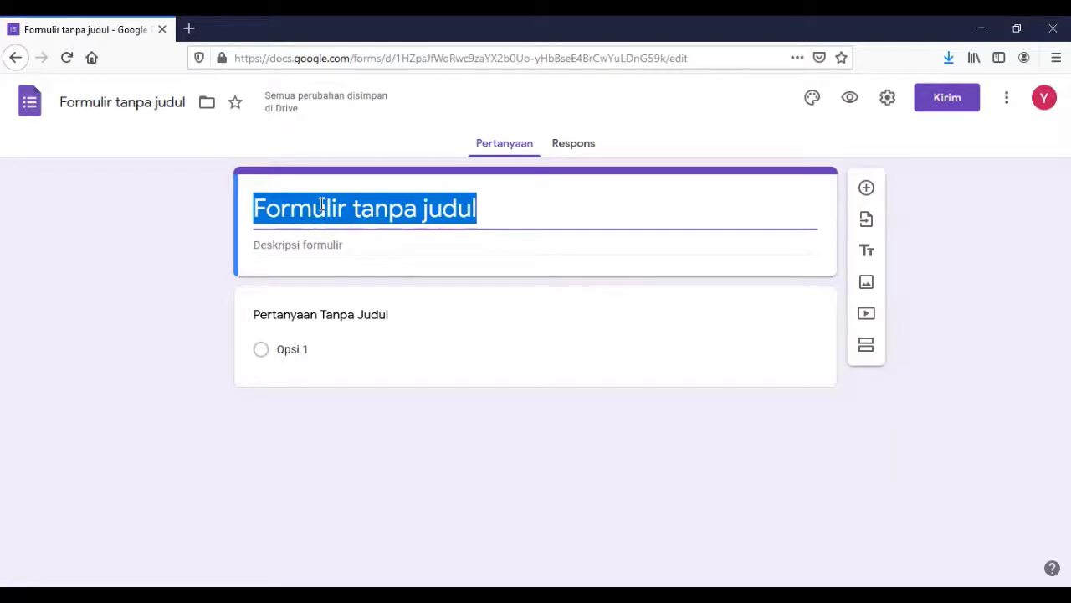
Replace the form title with 'Biodata Muslimat Kabupaten Banyumas', then move to the description field.
{"action": "type", "text": "Bios"}
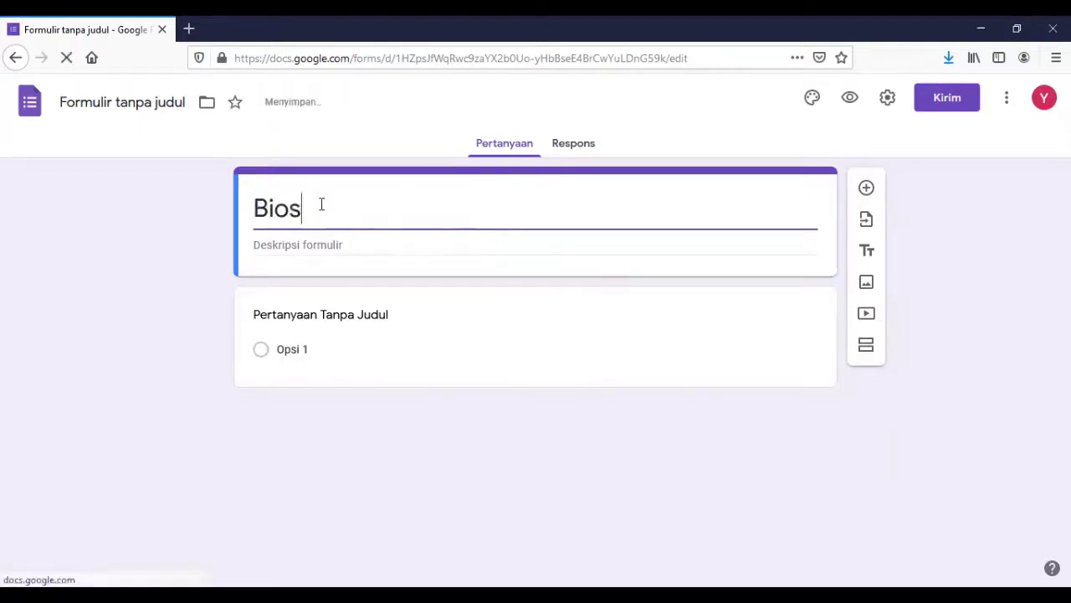
{"action": "key", "text": "BackSpace"}
{"action": "type", "text": "data "}
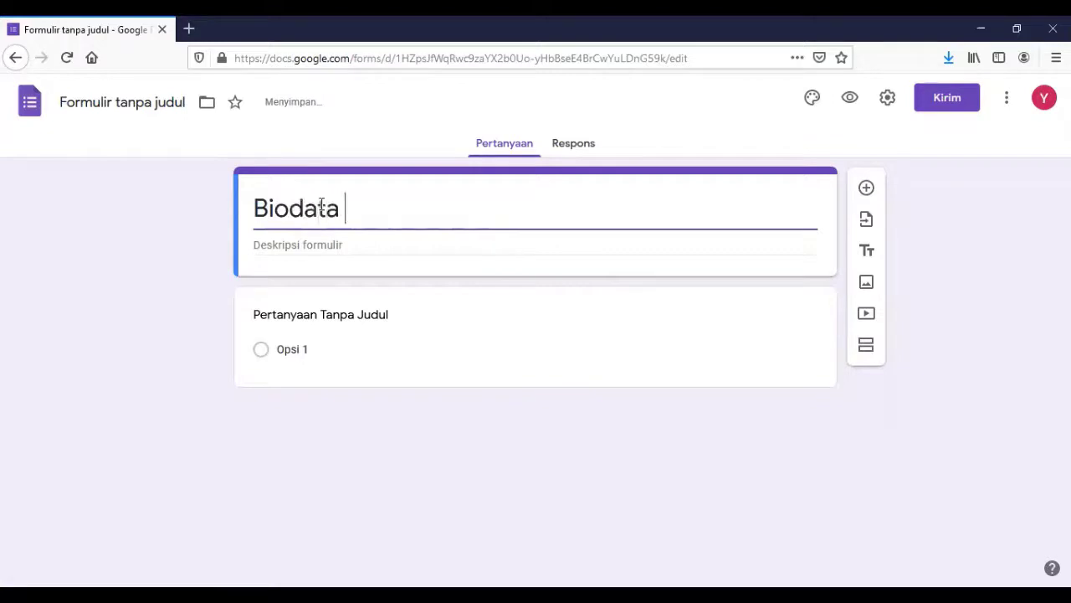
{"action": "type", "text": "Muslimat K"}
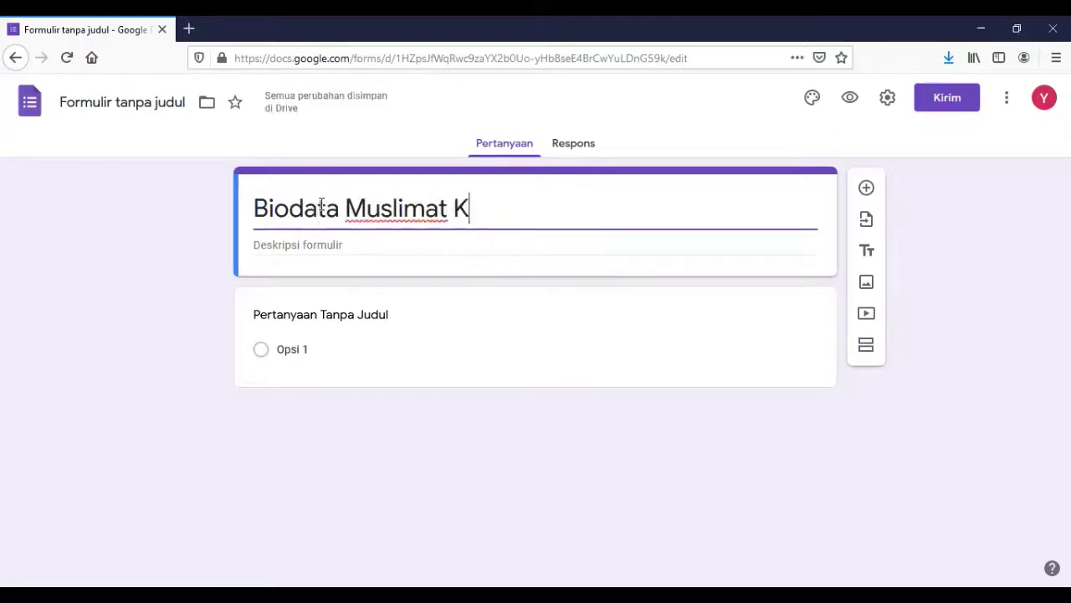
{"action": "type", "text": "abupaten"}
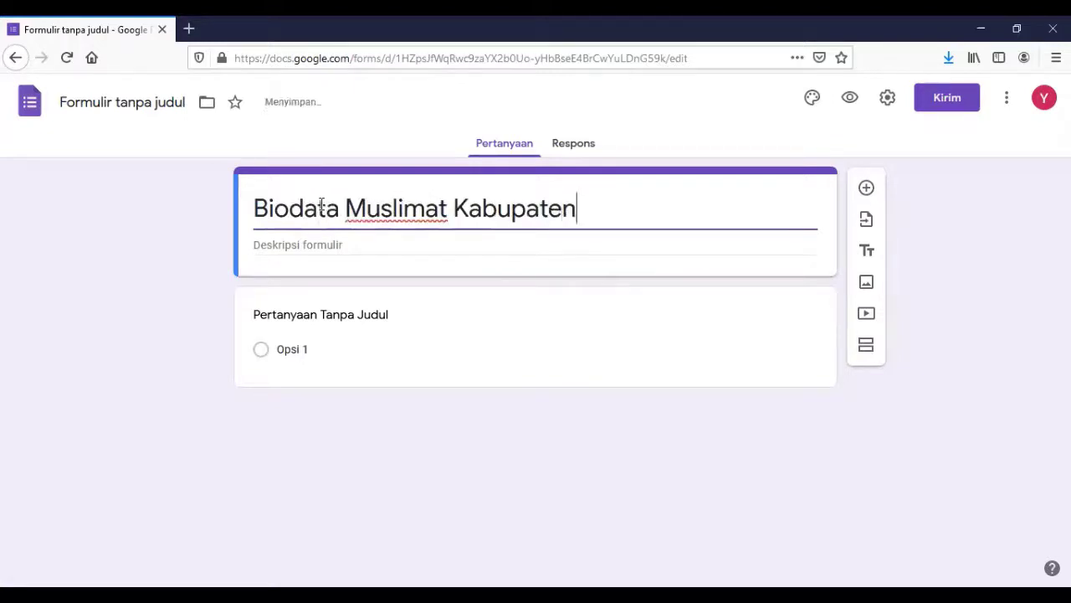
{"action": "type", "text": " Banyumas"}
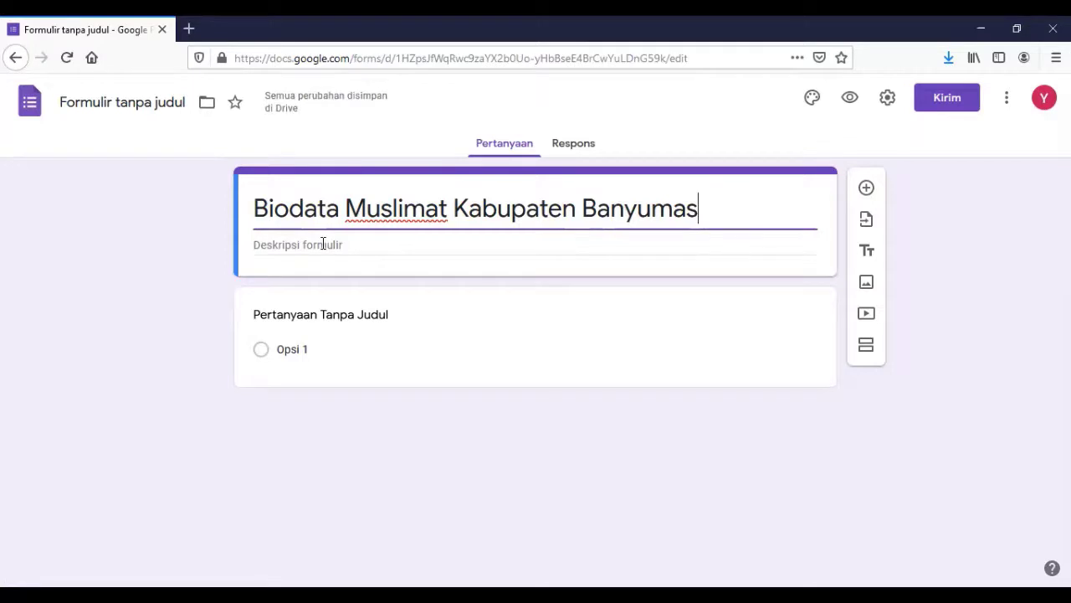
{"action": "left_click", "coordinate": [323, 244]}
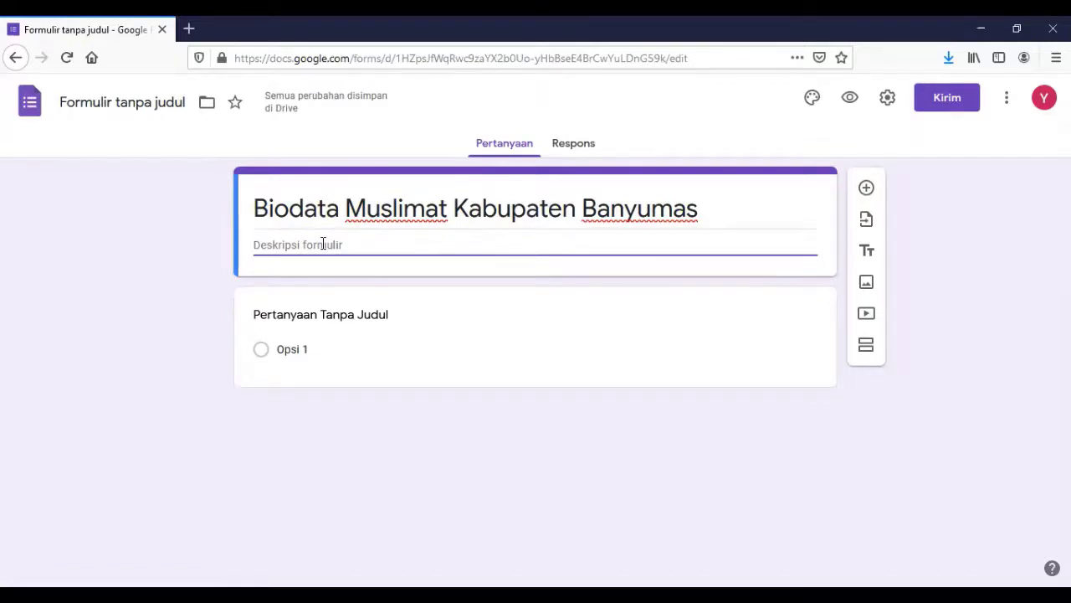
Enter the description 'Biodata semua anggota dan Pengurus Muslimat Kabupaten Banyumas' and reopen the first question.
{"action": "type", "text": "Biod"}
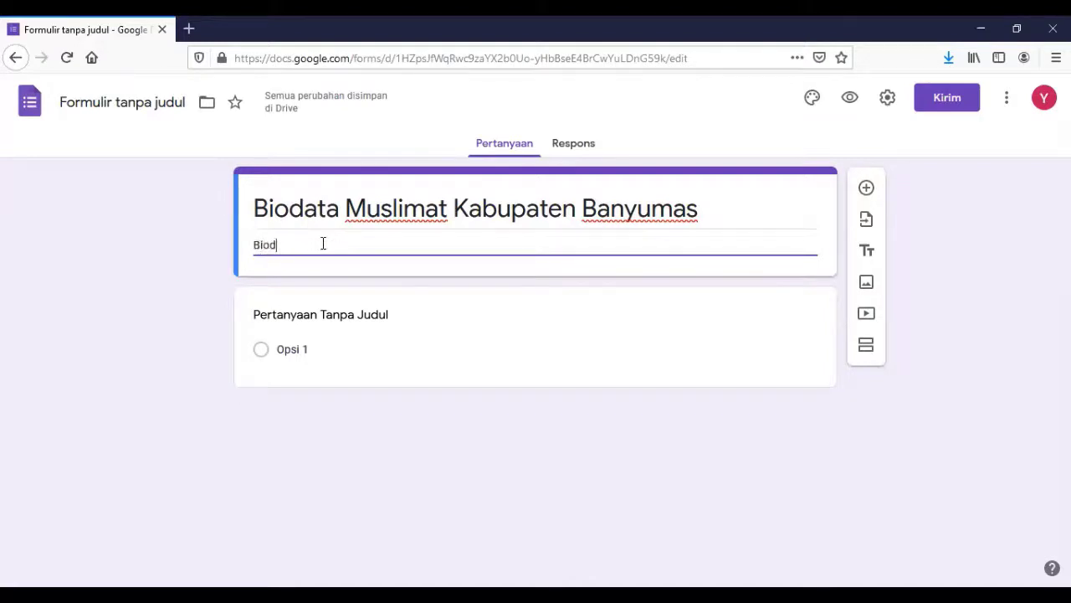
{"action": "type", "text": "ata "}
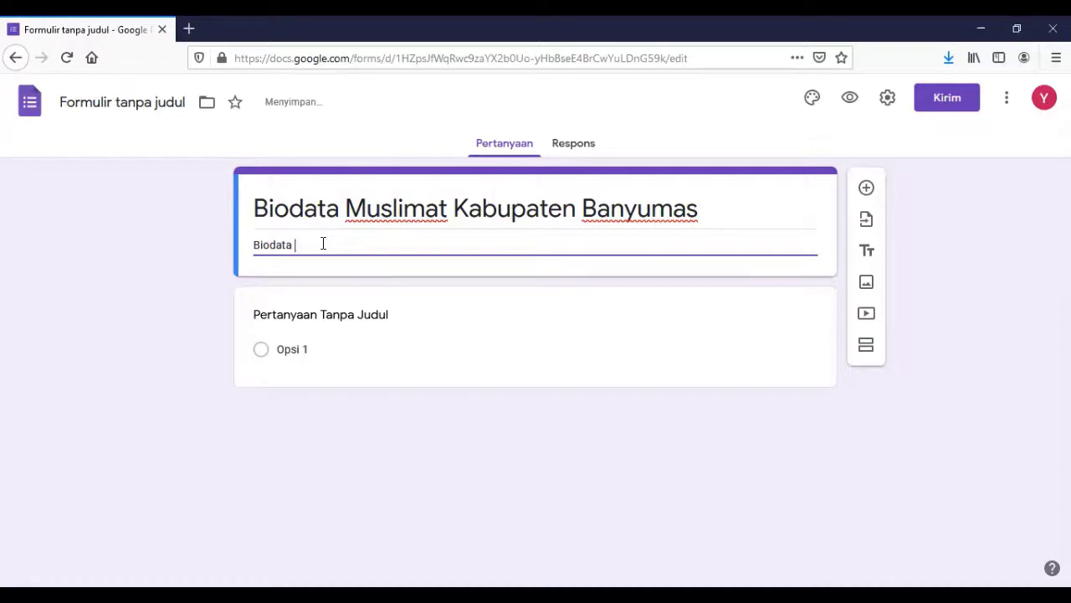
{"action": "type", "text": "semua an"}
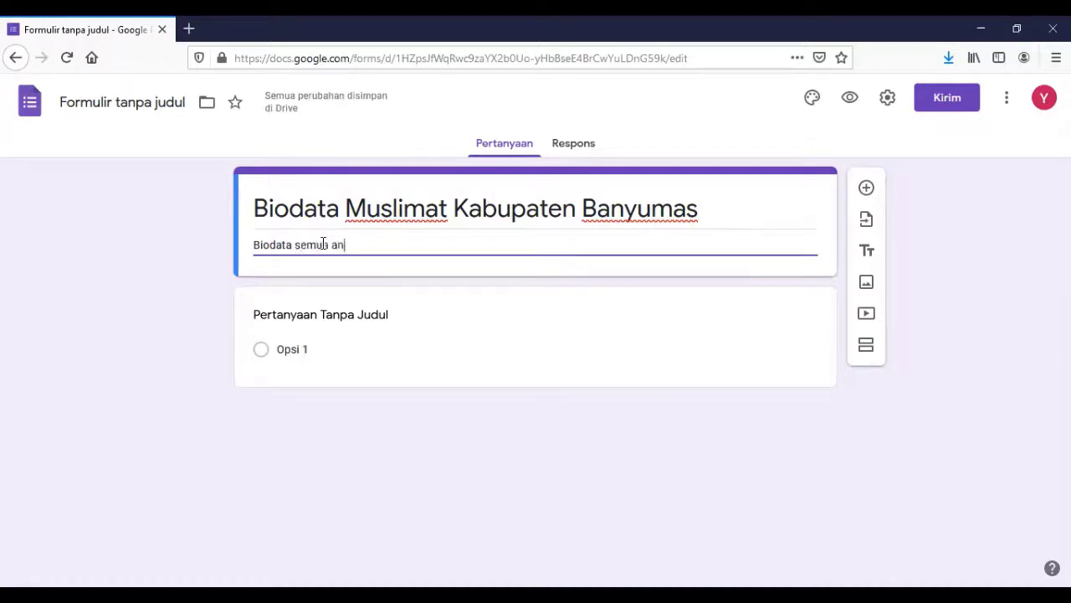
{"action": "type", "text": "gg"}
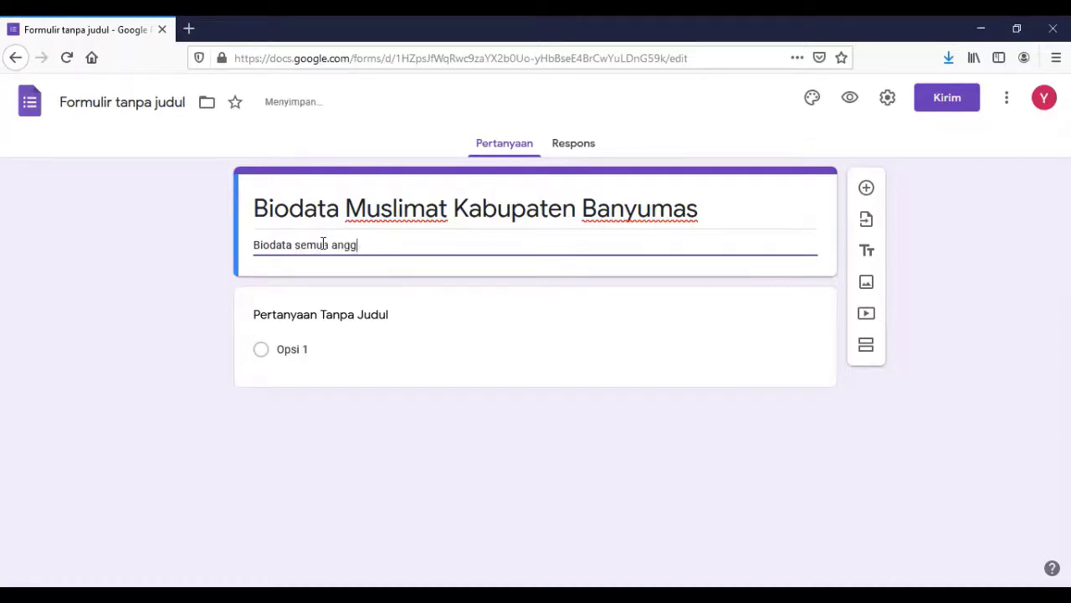
{"action": "type", "text": "ota dan Pengu"}
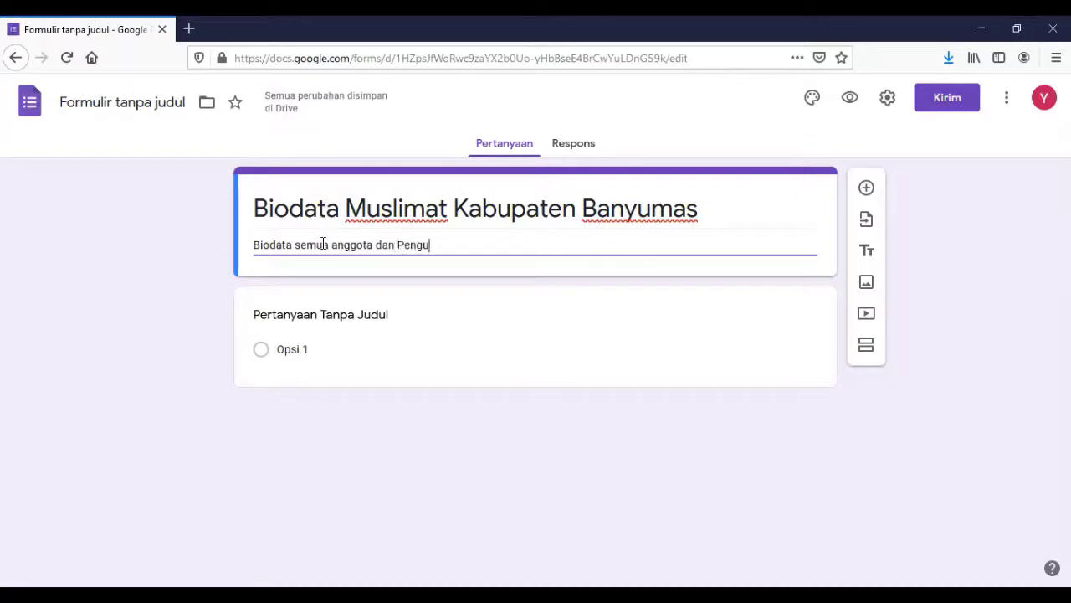
{"action": "type", "text": "rus Muslimat Kabupaten"}
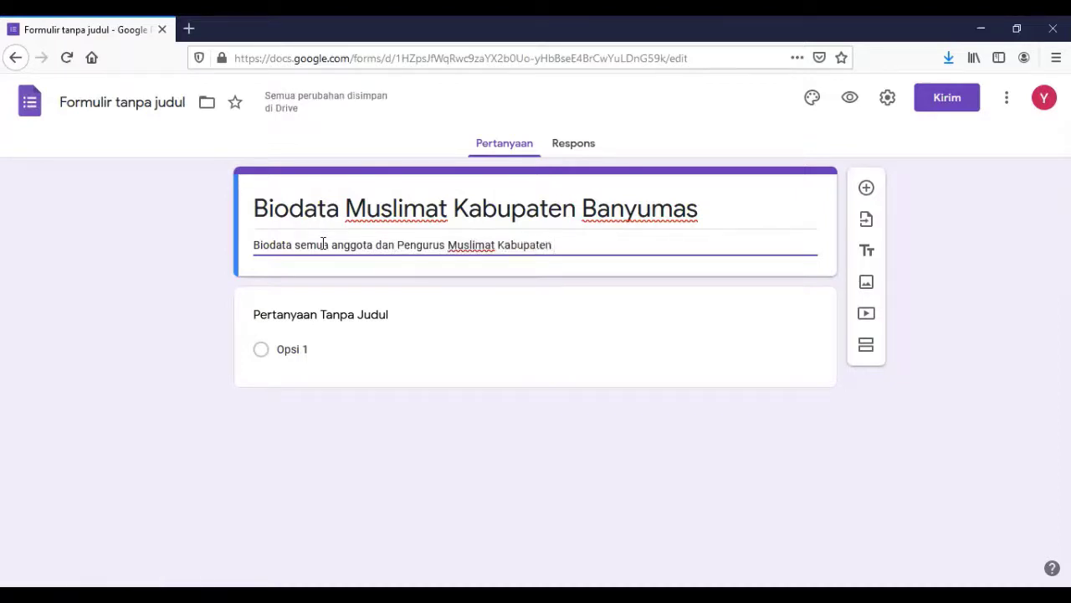
{"action": "type", "text": " Banyumas"}
{"action": "key", "text": "F5"}
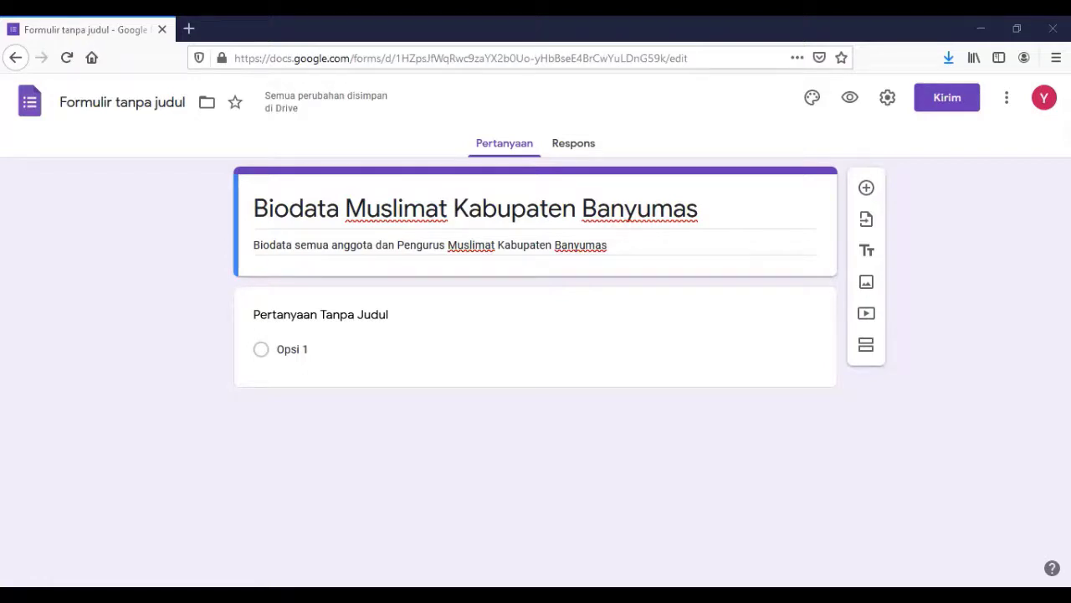
{"action": "triple_click", "coordinate": [323, 244]}
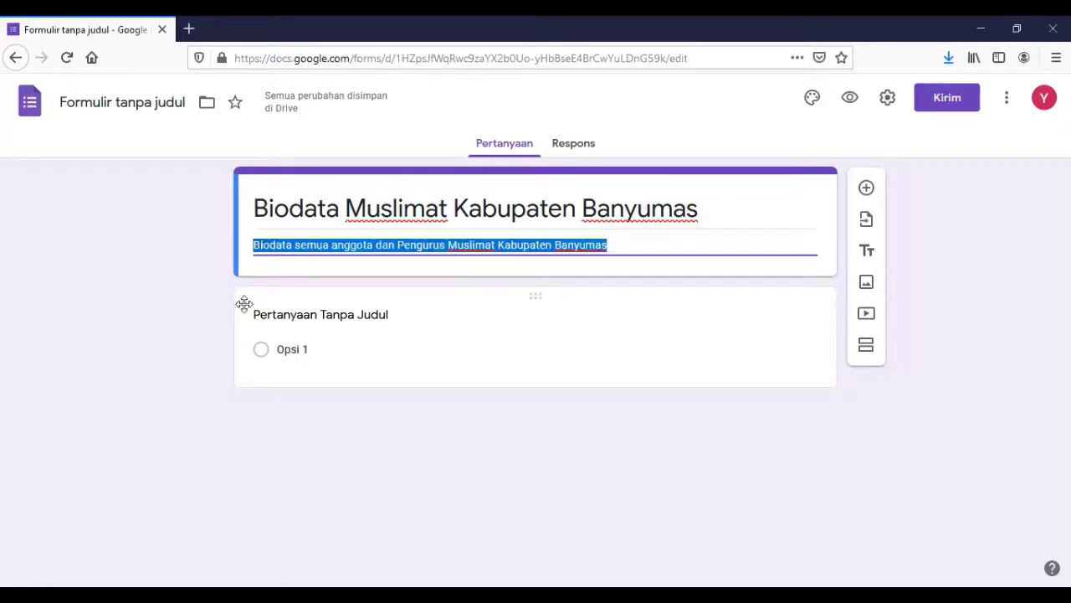
{"action": "left_click", "coordinate": [300, 317]}
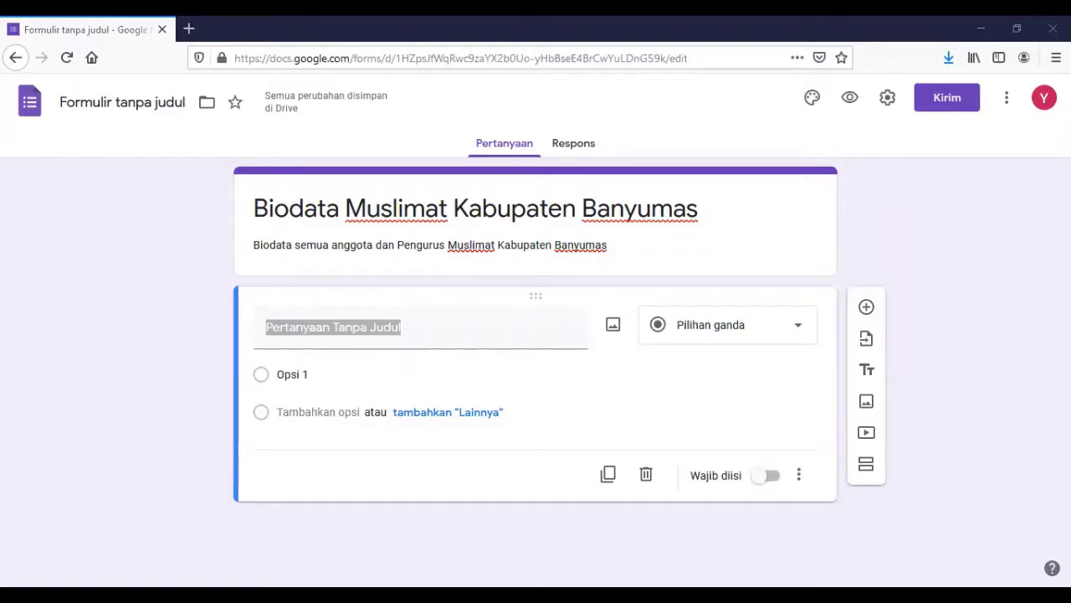
Make the first question a required Jawaban singkat 'Nama Lengkap', then view the Respons page.
{"action": "left_click", "coordinate": [584, 405]}
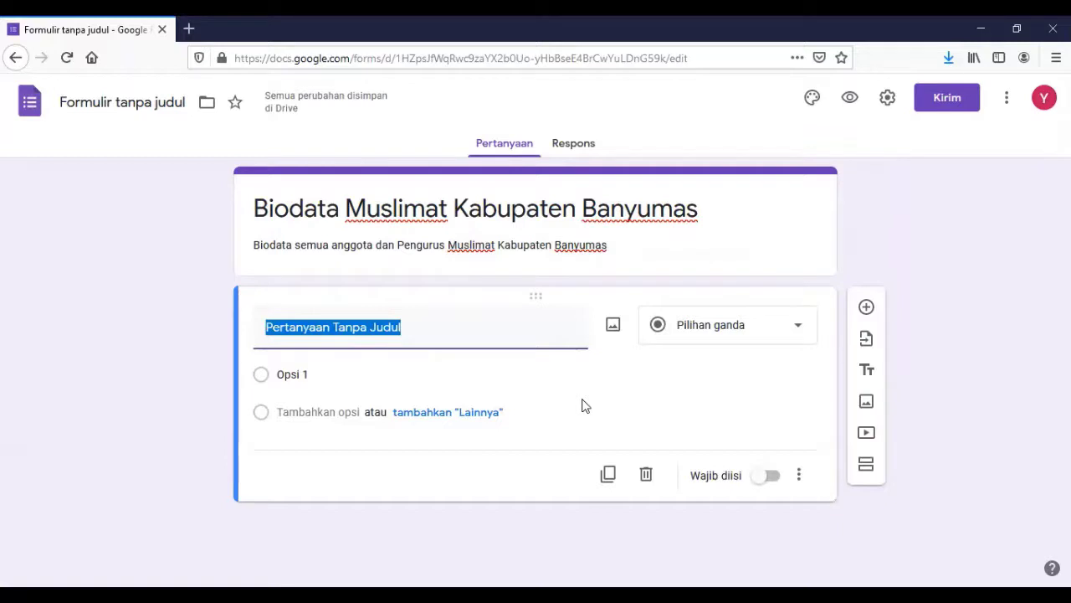
{"action": "type", "text": "Na"}
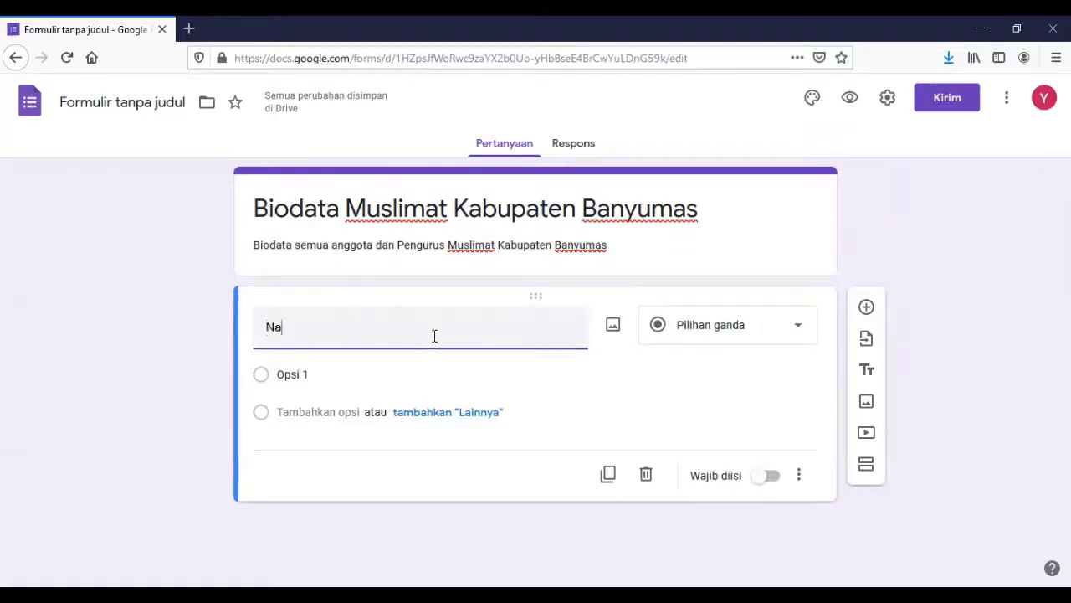
{"action": "type", "text": "ma Lengkap"}
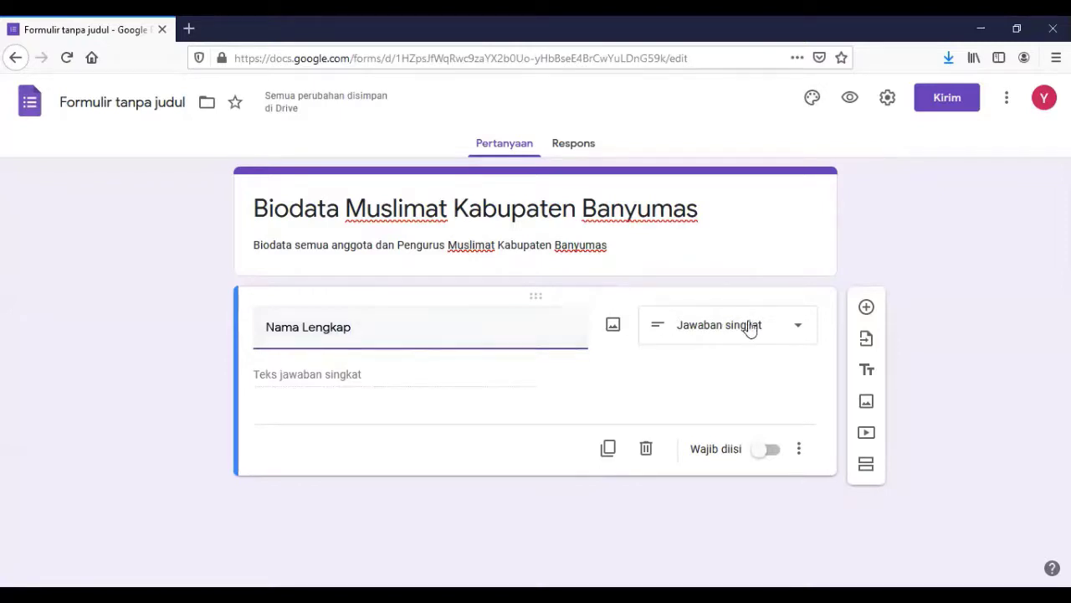
{"action": "left_click", "coordinate": [795, 331]}
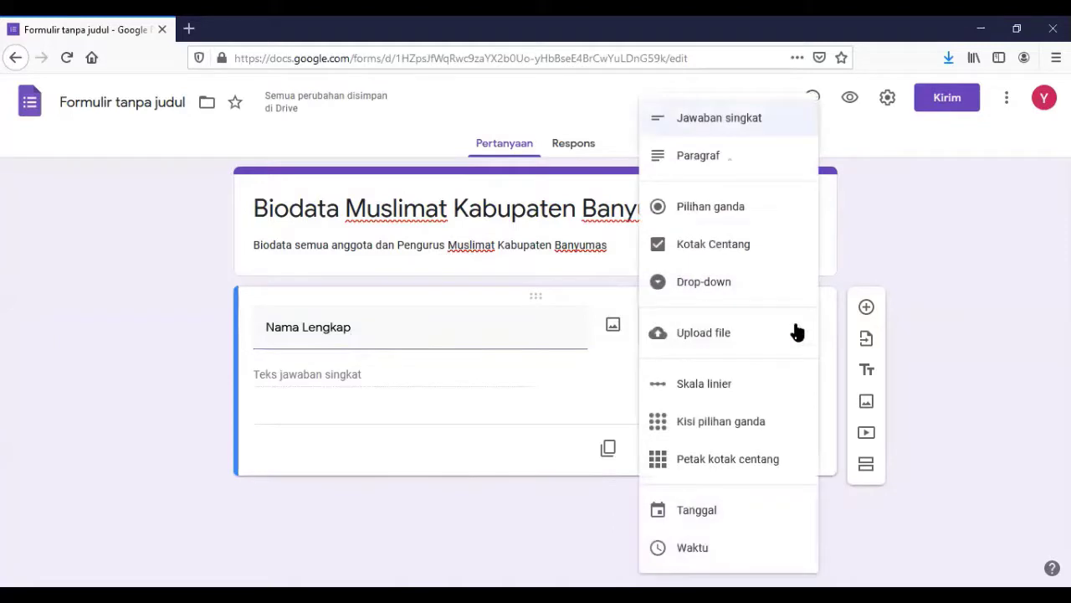
{"action": "left_click", "coordinate": [733, 124]}
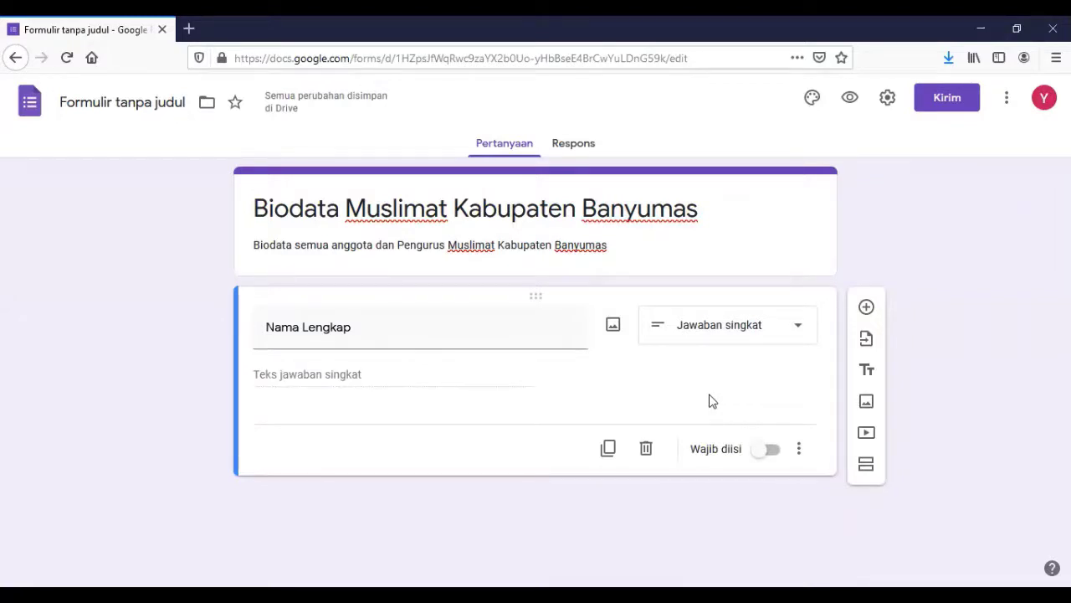
{"action": "left_click", "coordinate": [772, 452]}
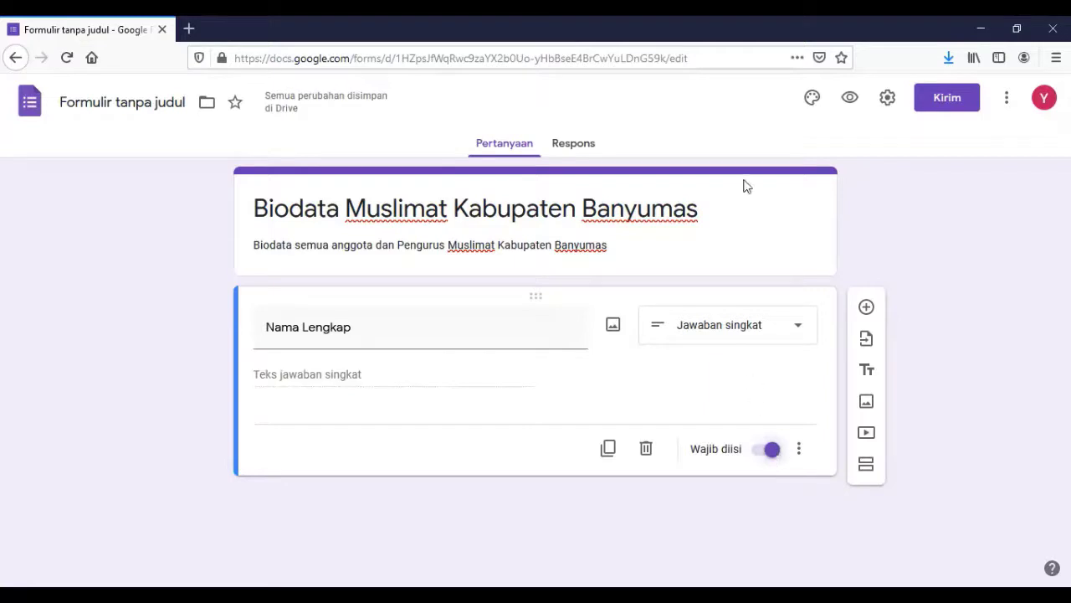
{"action": "left_click", "coordinate": [574, 146]}
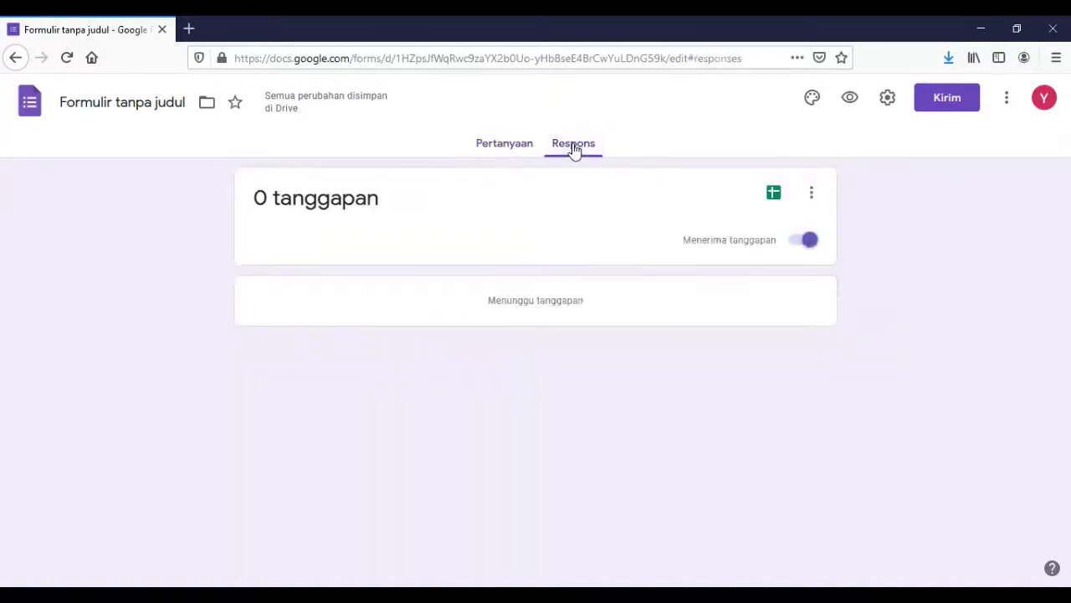
Switch between the Respons and questions views, ending back on the questions.
{"action": "left_click", "coordinate": [511, 147]}
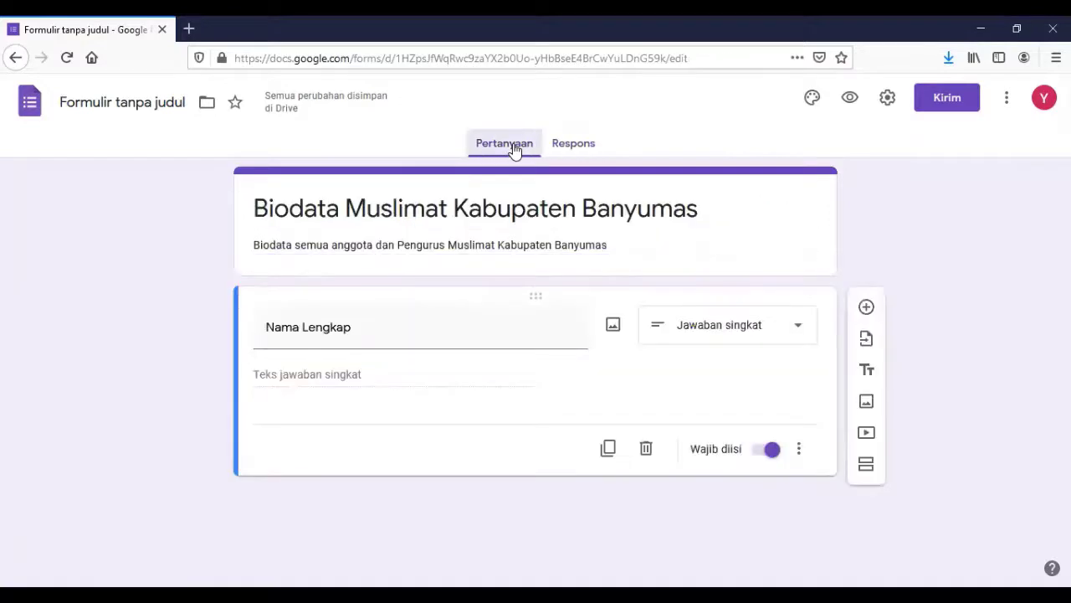
{"action": "left_click", "coordinate": [563, 148]}
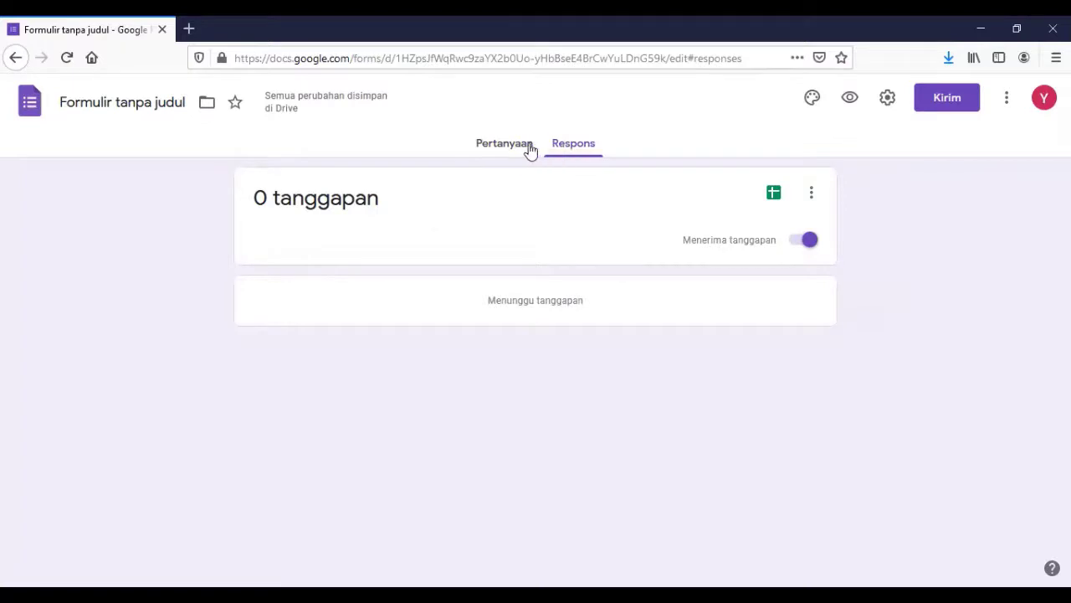
{"action": "left_click", "coordinate": [527, 149]}
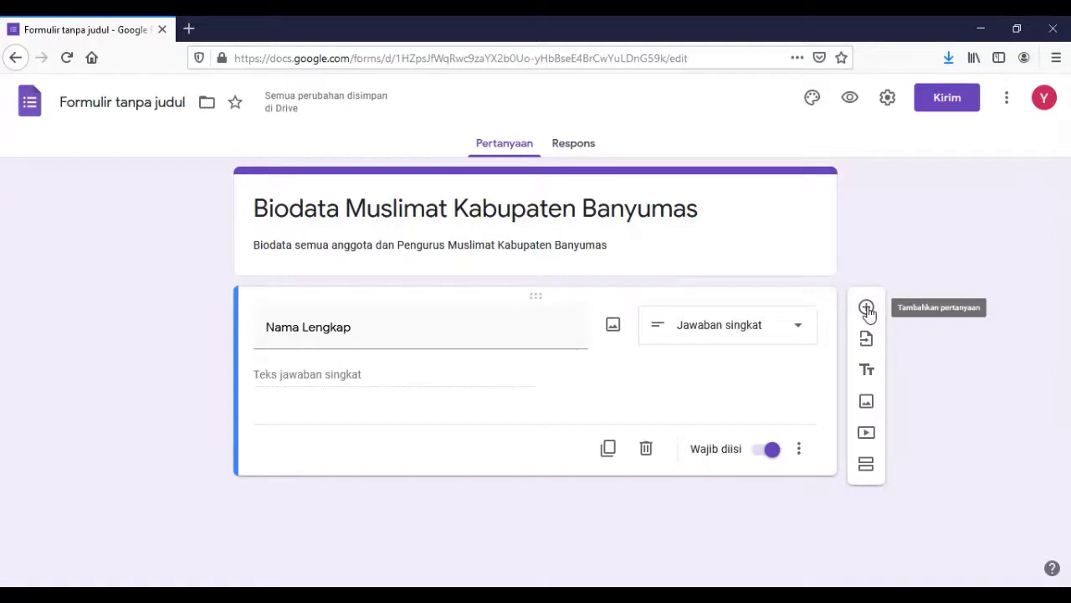
Add a new question titled 'No HP/Wa' with an example phone number in parentheses.
{"action": "left_click", "coordinate": [867, 309]}
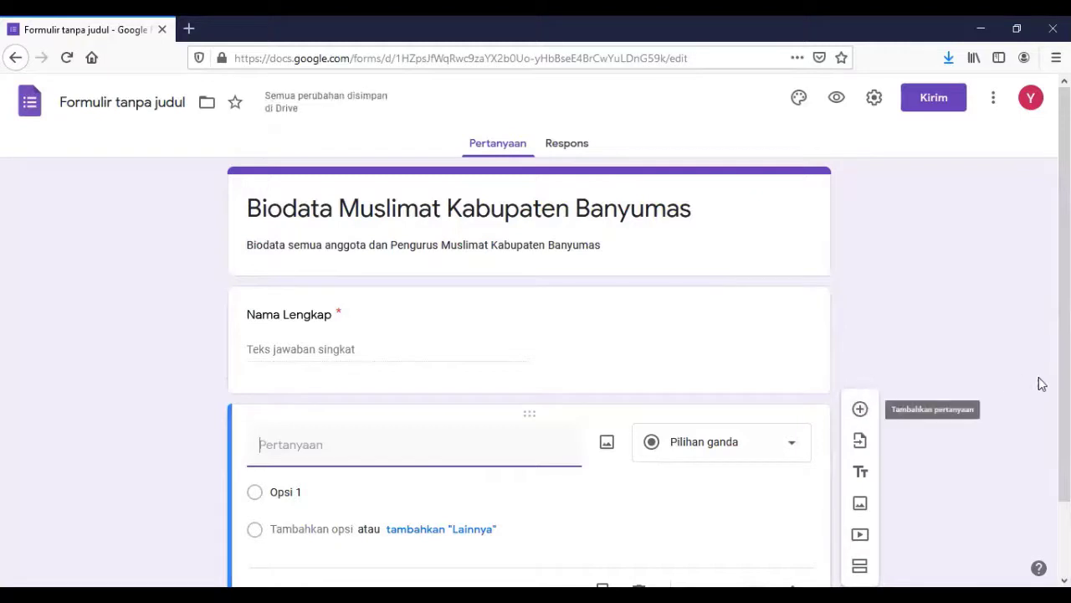
{"action": "scroll", "coordinate": [748, 442], "scroll_direction": "down", "scroll_amount": 2}
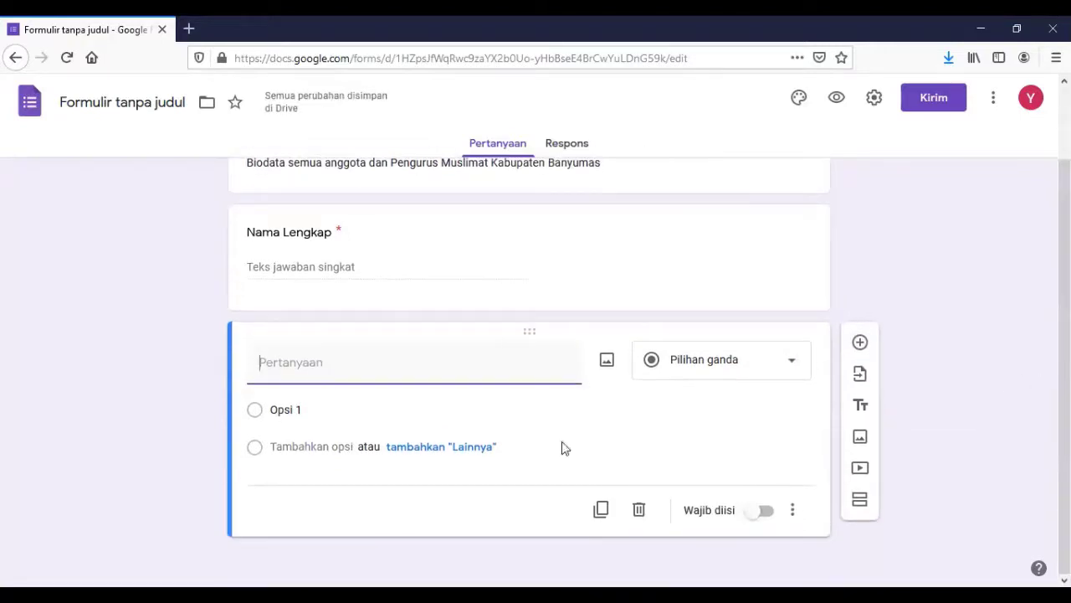
{"action": "type", "text": "No HP"}
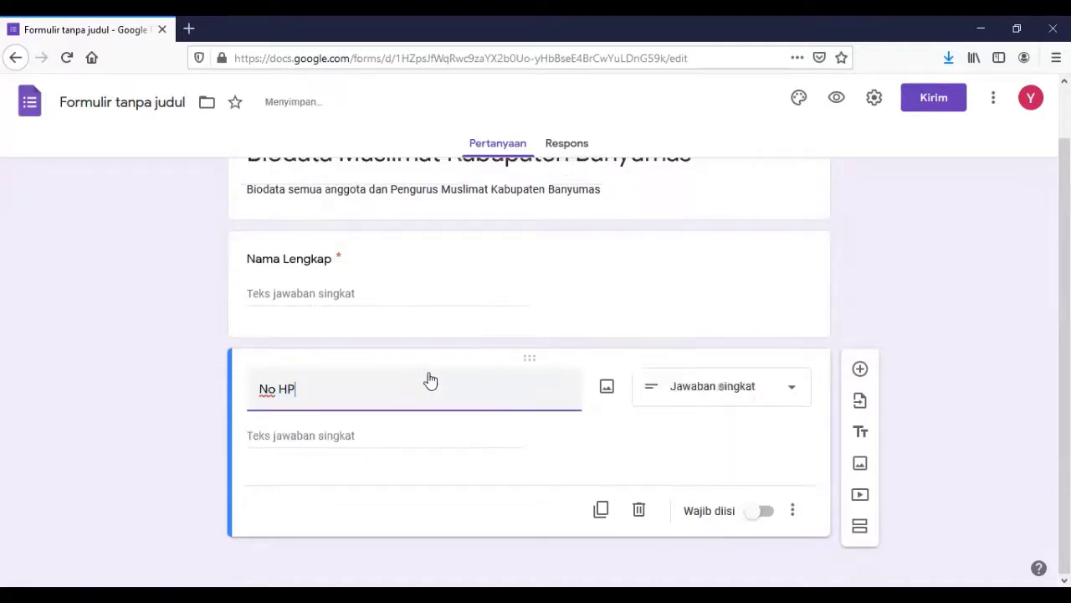
{"action": "type", "text": "/Wa"}
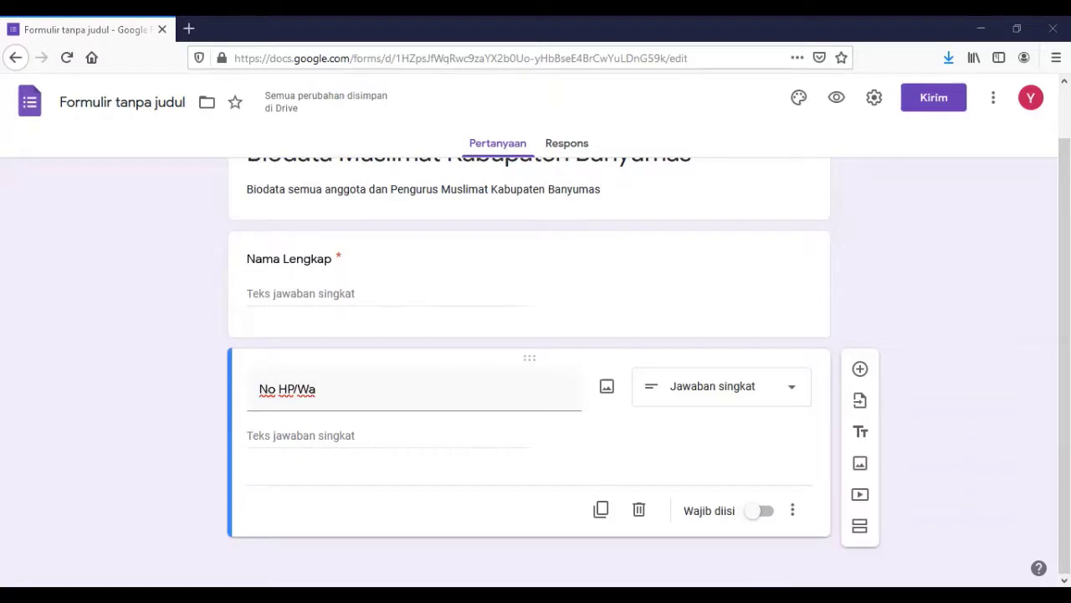
{"action": "left_click", "coordinate": [577, 410]}
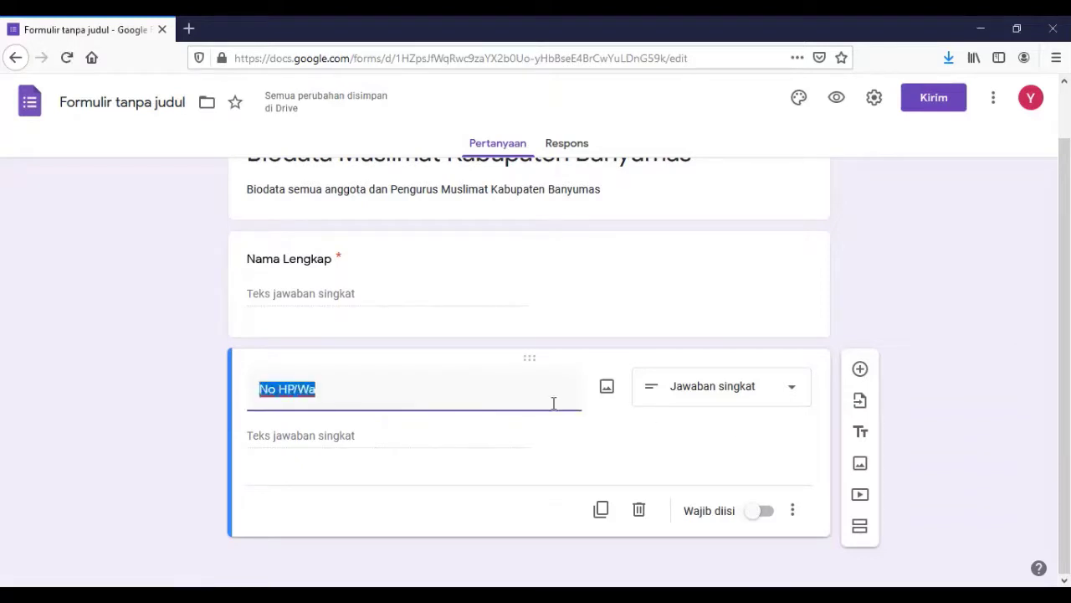
{"action": "left_click", "coordinate": [449, 395]}
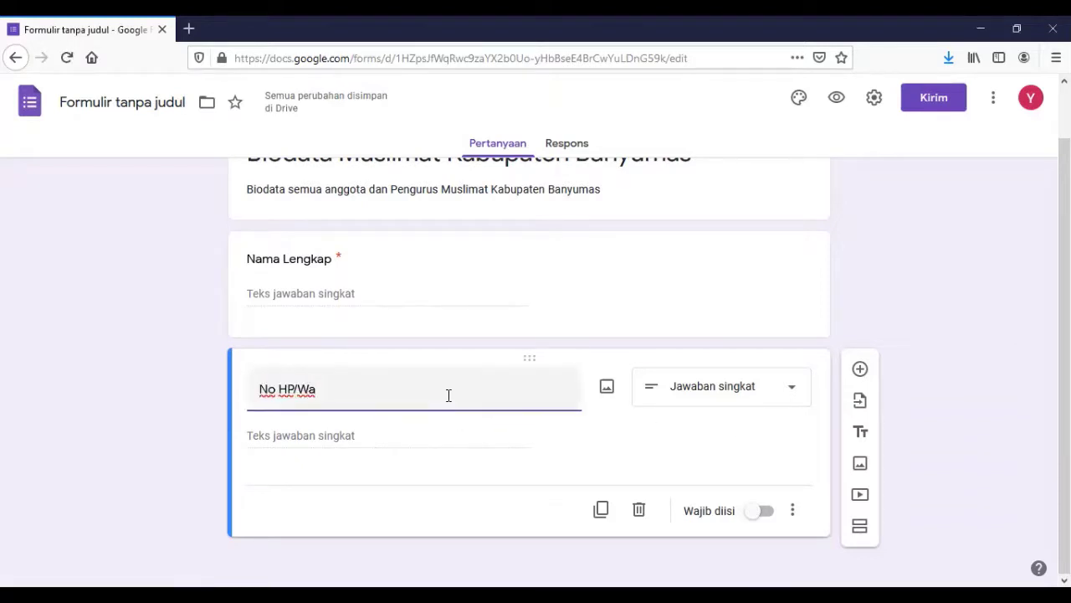
{"action": "type", "text": "("}
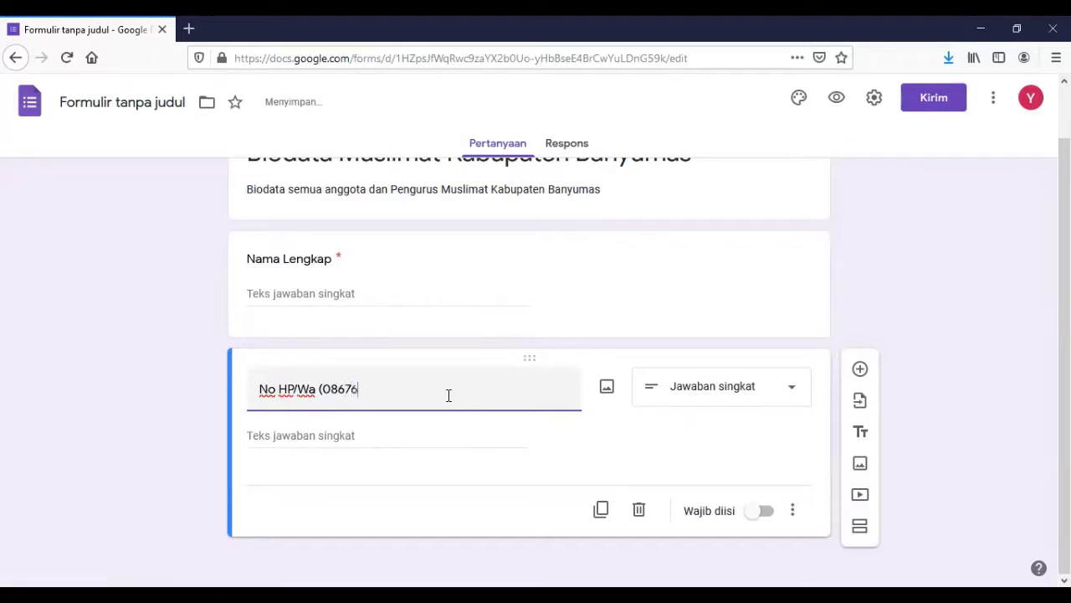
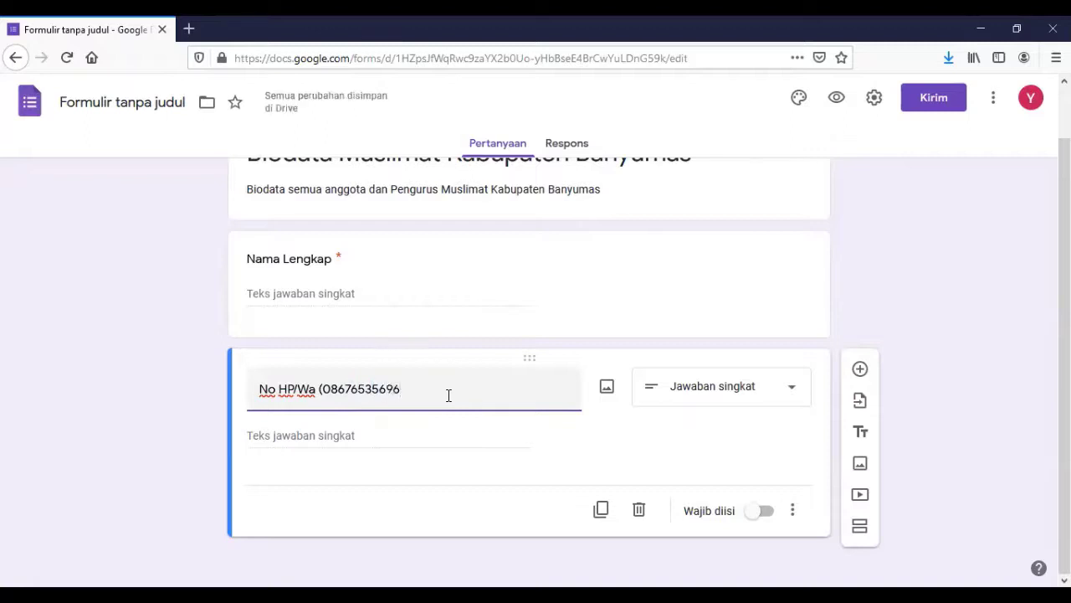
{"action": "left_click", "coordinate": [463, 445]}
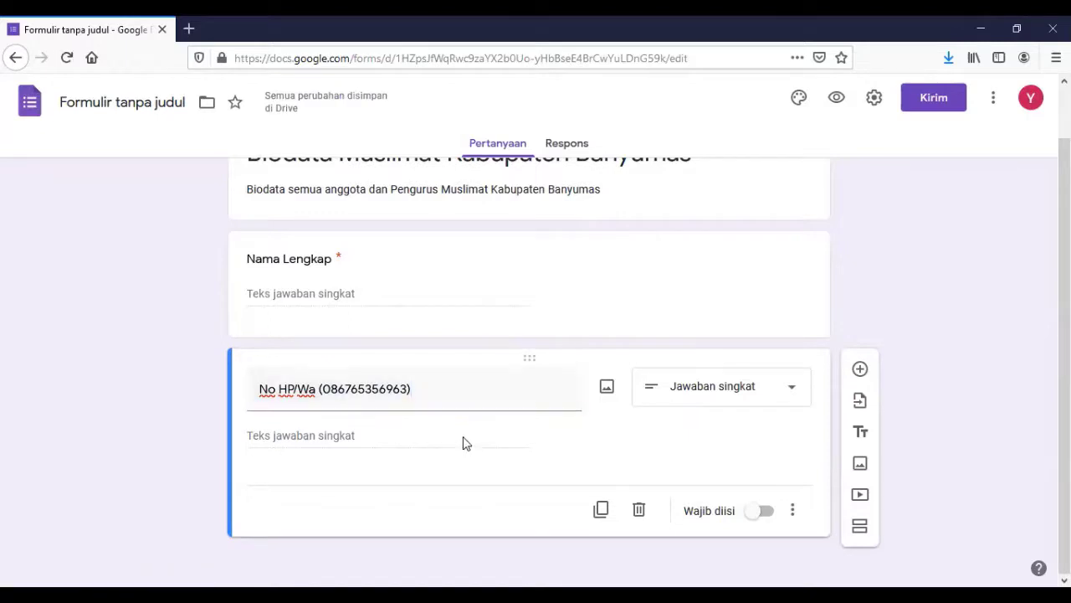
Set the No HP/Wa question to Jawaban singkat and make it required.
{"action": "left_click", "coordinate": [787, 393]}
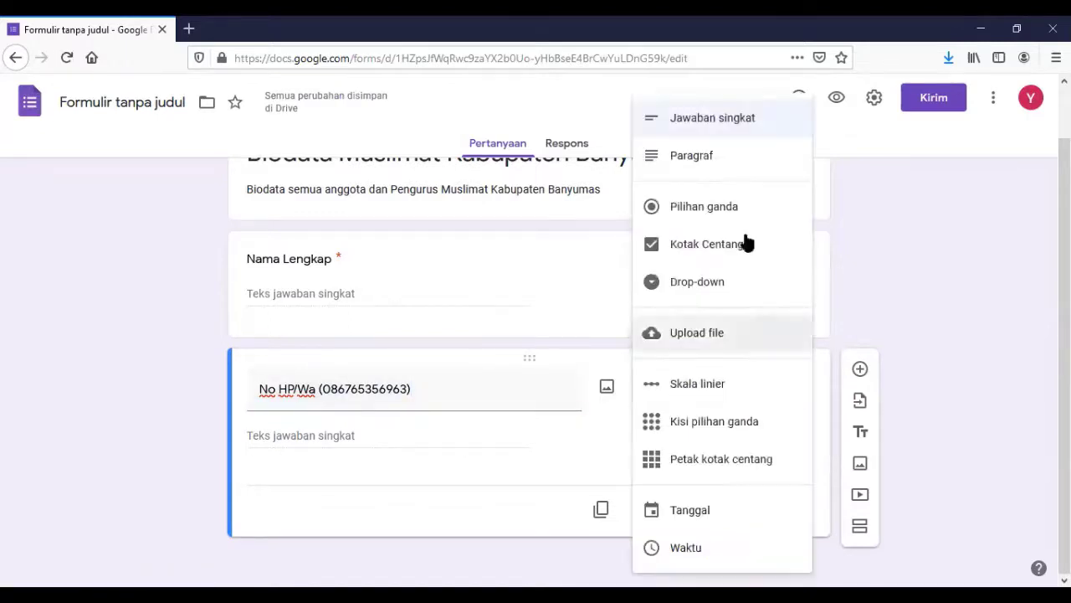
{"action": "left_click", "coordinate": [714, 130]}
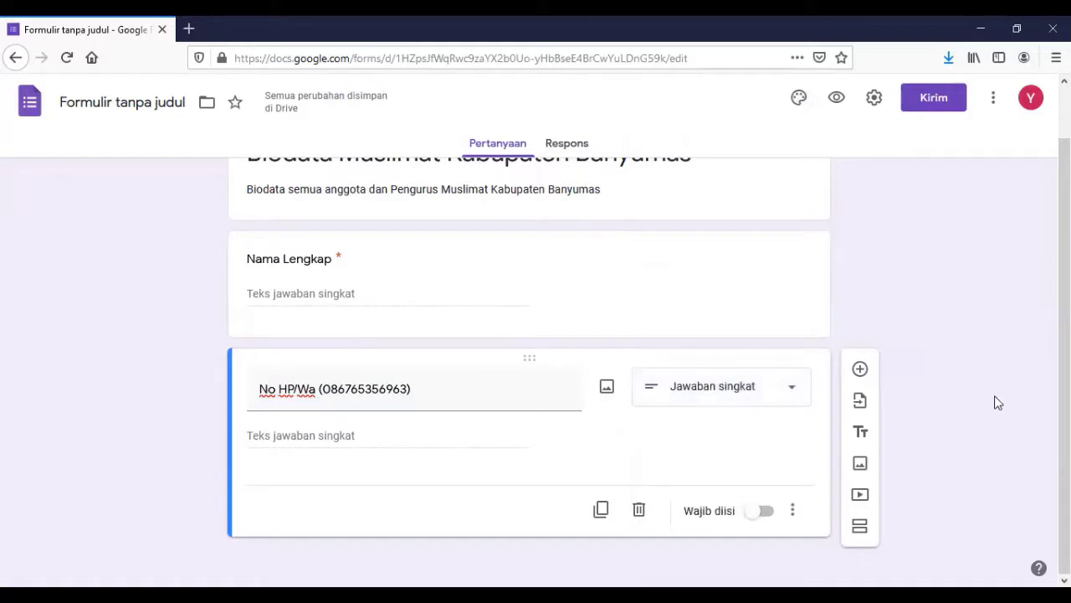
{"action": "left_click", "coordinate": [767, 512]}
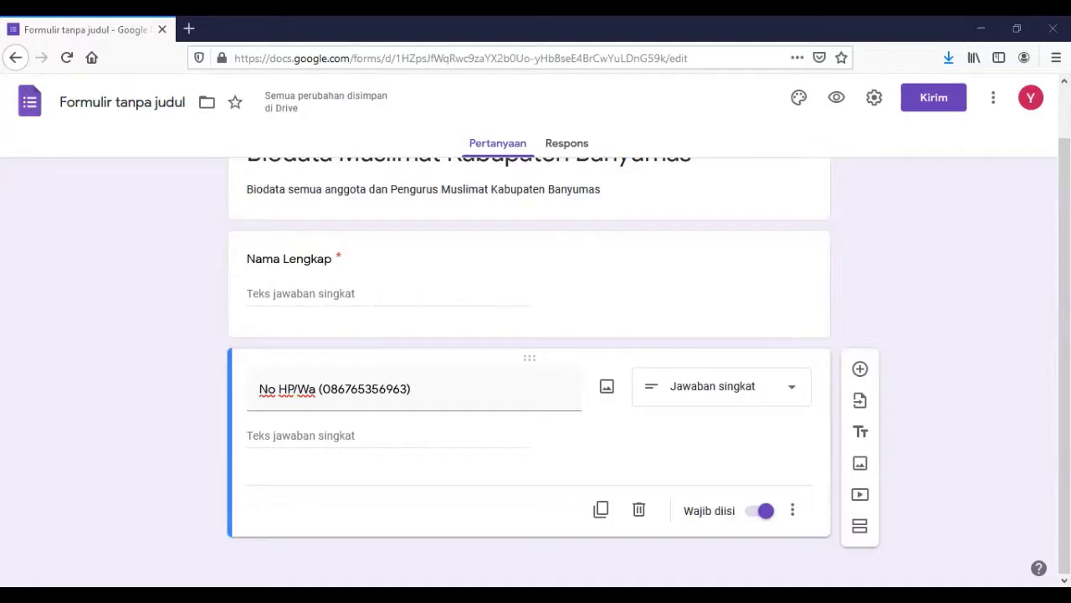
{"action": "scroll", "coordinate": [762, 444], "scroll_direction": "up", "scroll_amount": 1}
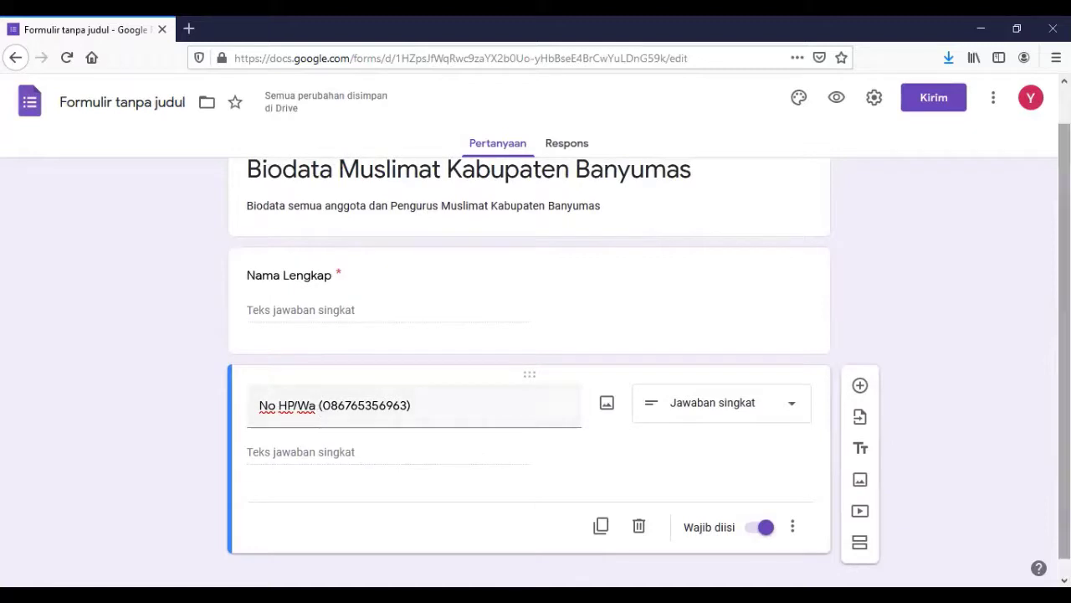
{"action": "scroll", "coordinate": [418, 405], "scroll_direction": "down", "scroll_amount": 1}
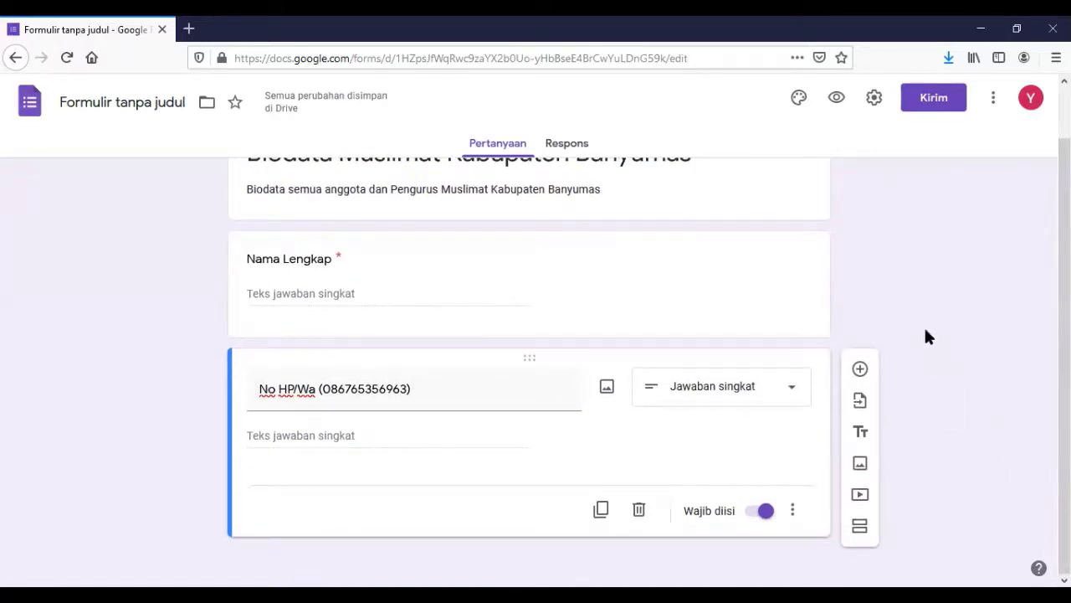
Add a Pilihan ganda question 'Apakah anda mempunyai email?', correcting the 'mempunya' typo.
{"action": "left_click", "coordinate": [861, 370]}
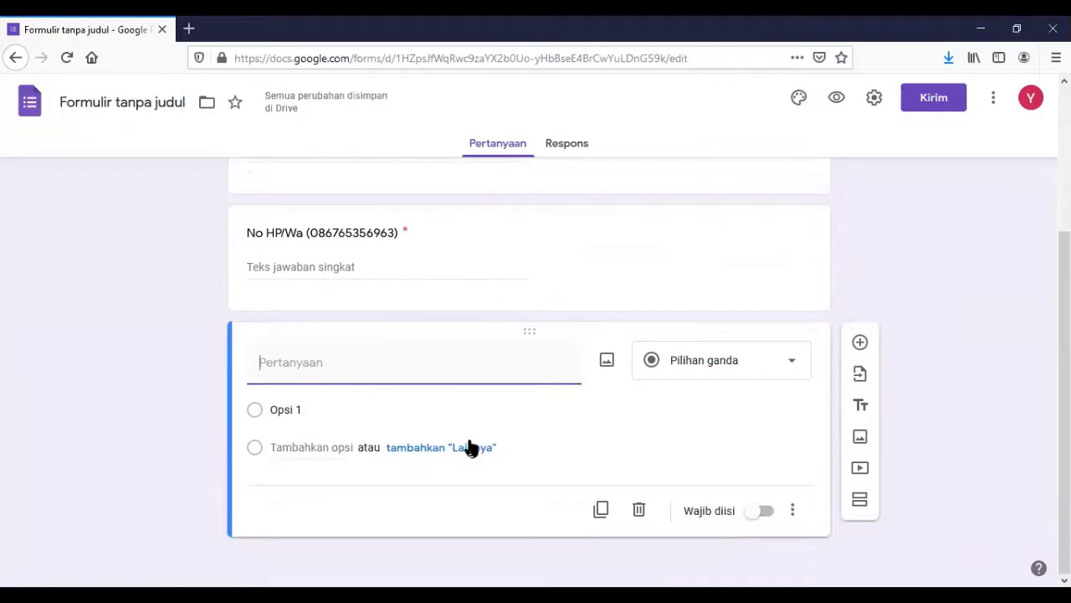
{"action": "type", "text": "Apakah anda mempuny"}
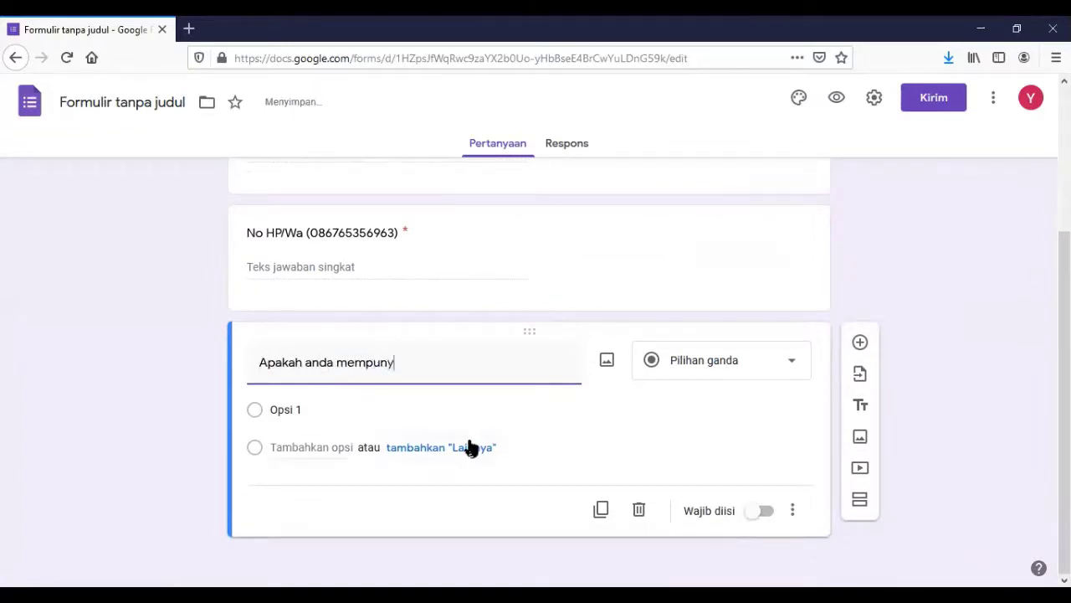
{"action": "type", "text": "a email"}
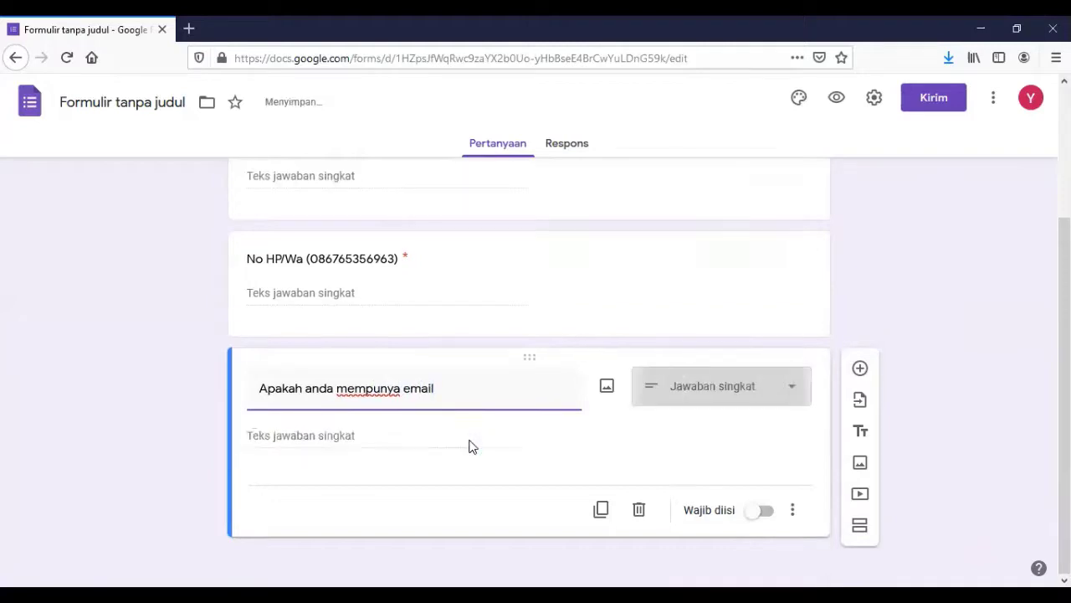
{"action": "type", "text": "?"}
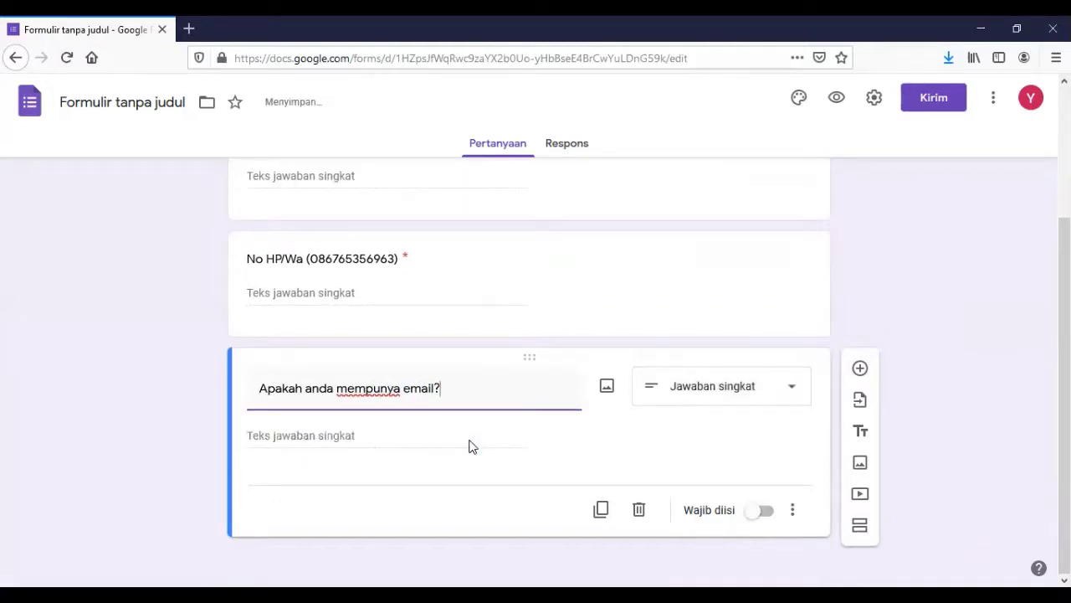
{"action": "left_click", "coordinate": [793, 393]}
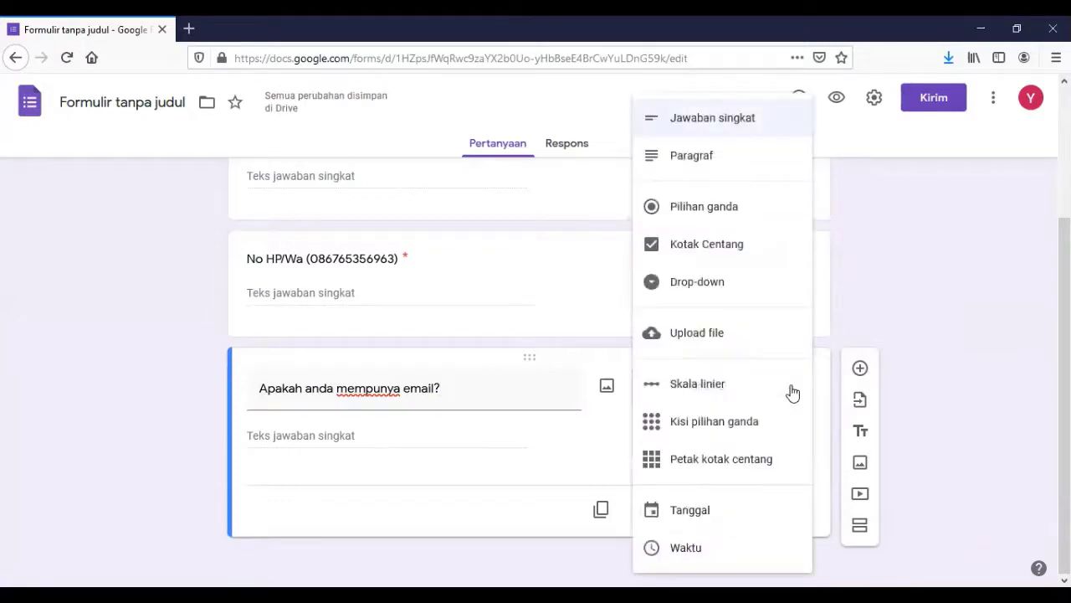
{"action": "left_click", "coordinate": [749, 207]}
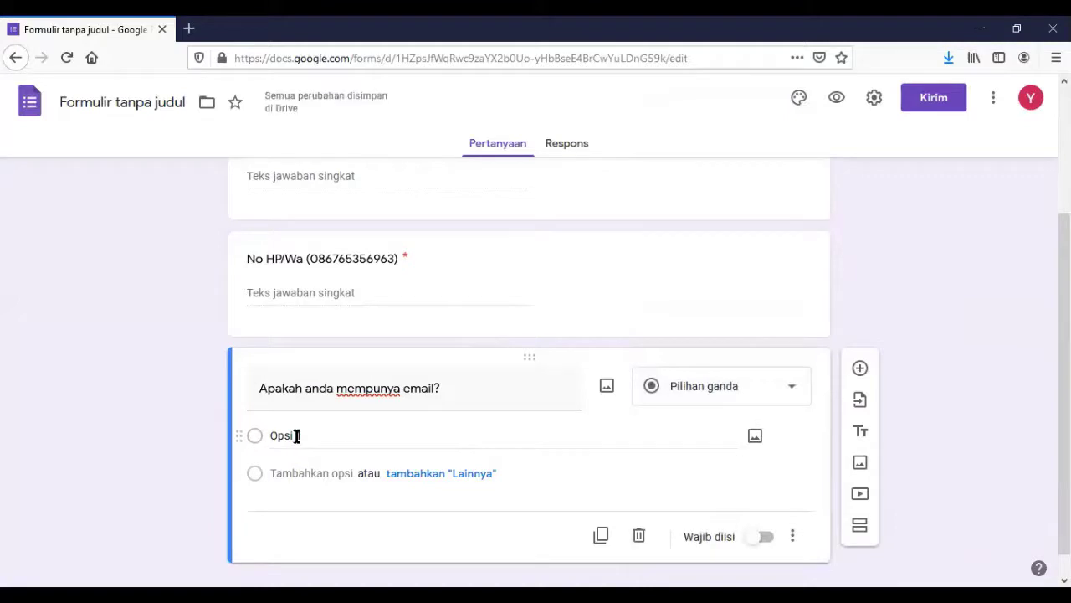
{"action": "left_click", "coordinate": [400, 387]}
{"action": "left_click", "coordinate": [400, 387]}
{"action": "type", "text": "i"}
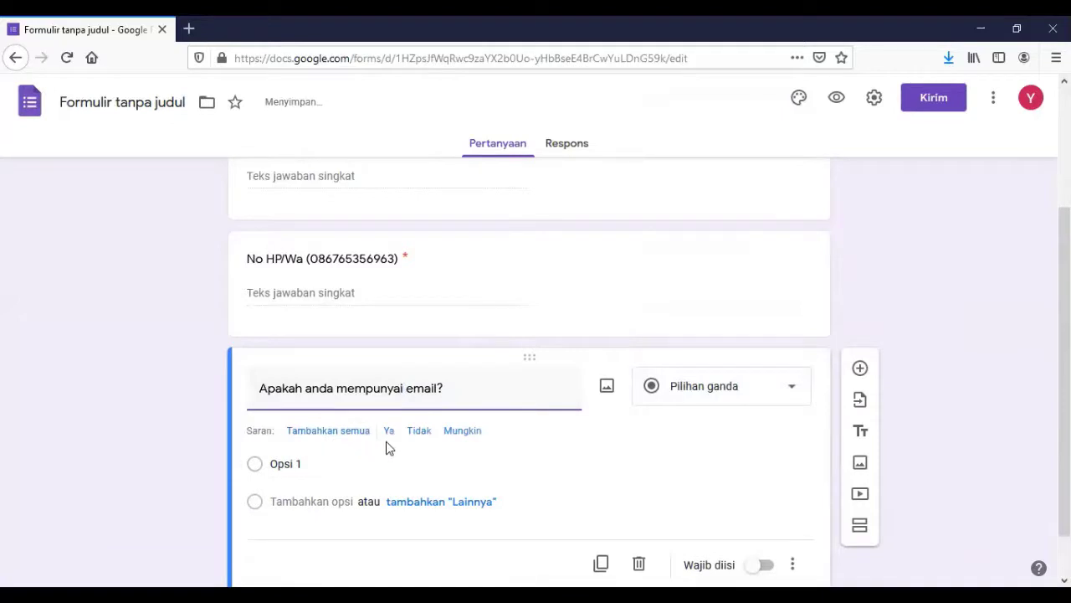
Give the email question the answers Ya and Tidak and make it required.
{"action": "left_click", "coordinate": [390, 432]}
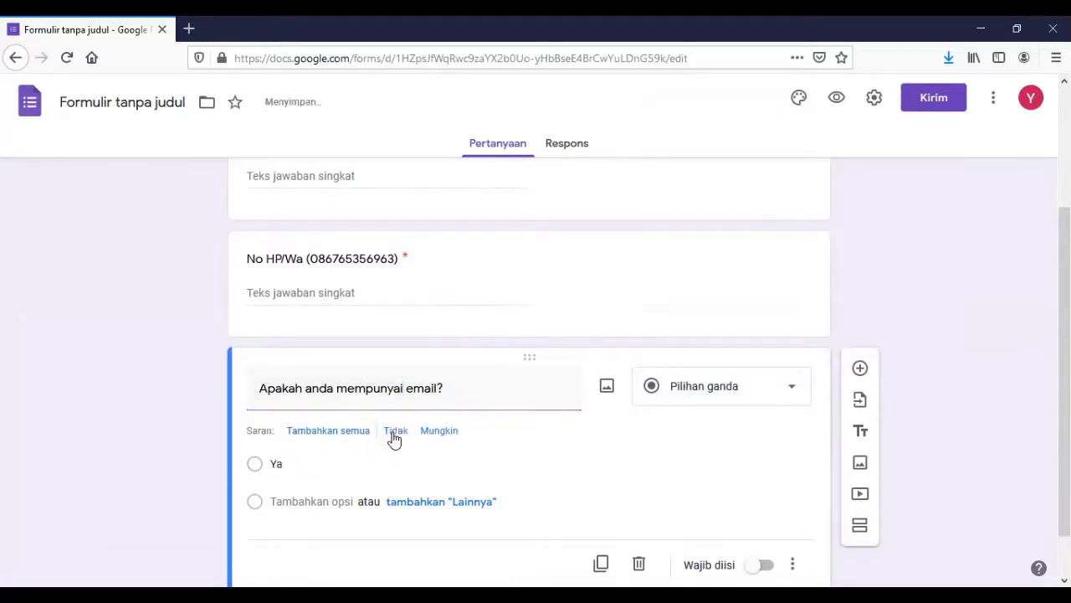
{"action": "left_click", "coordinate": [296, 505]}
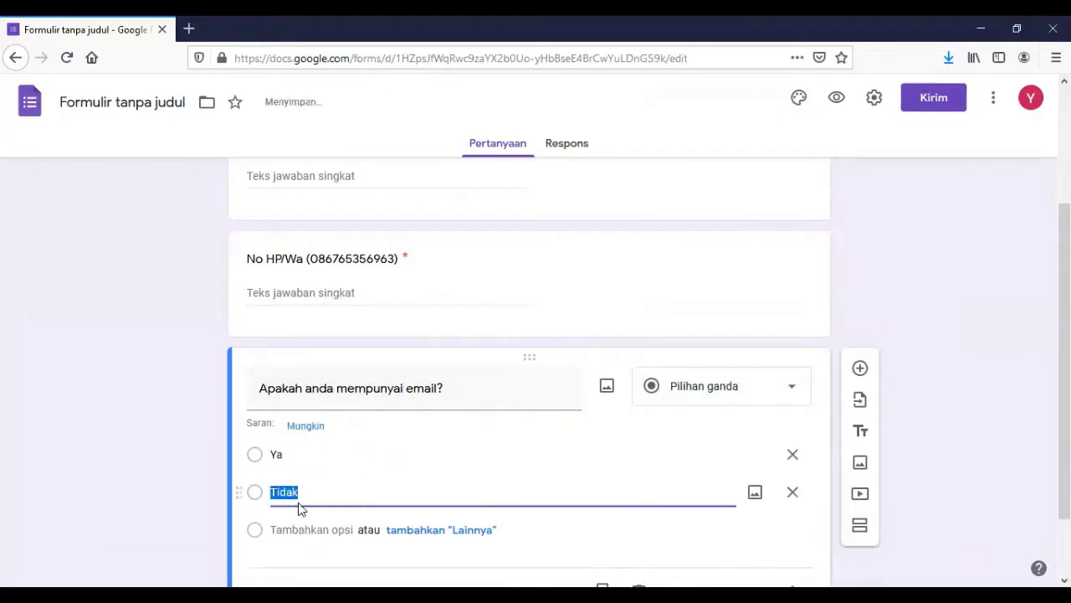
{"action": "left_click", "coordinate": [385, 479]}
{"action": "left_click", "coordinate": [385, 479]}
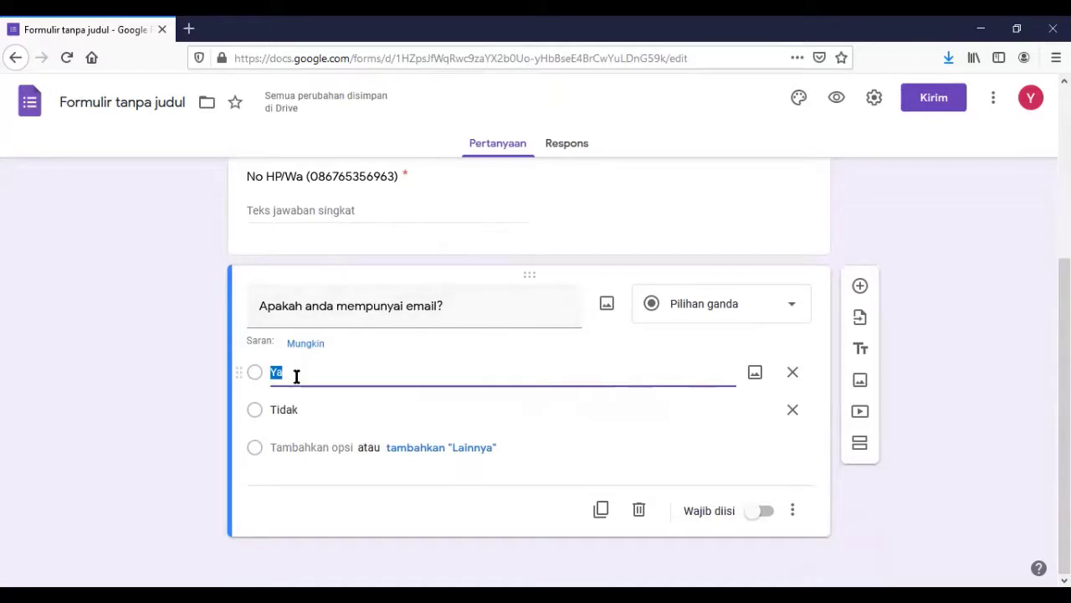
{"action": "left_click", "coordinate": [763, 517]}
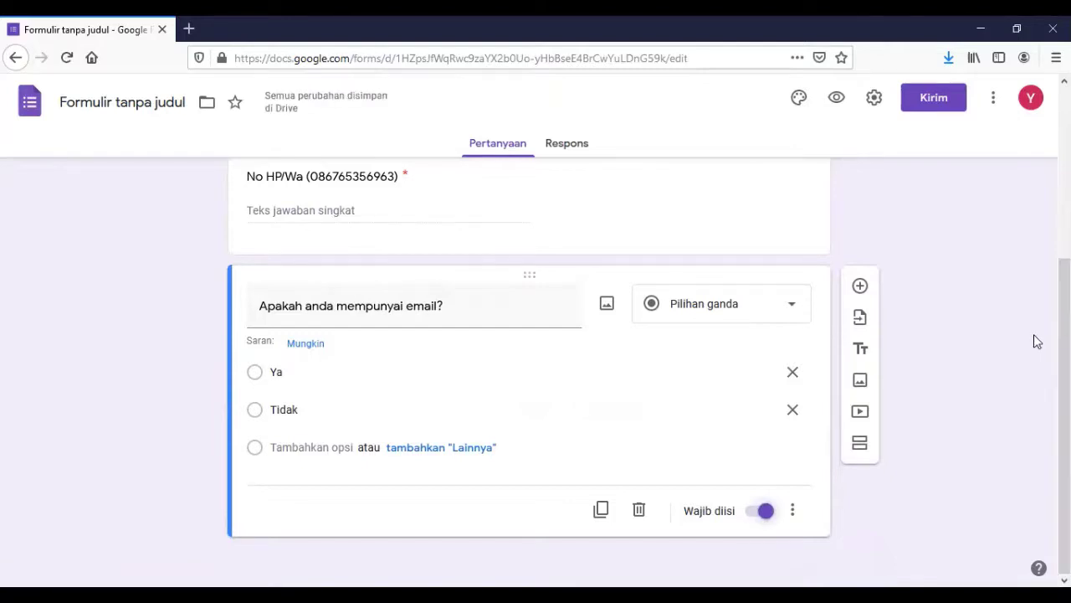
Add the question 'Email anda' below the email question and mark it required.
{"action": "left_click", "coordinate": [861, 287]}
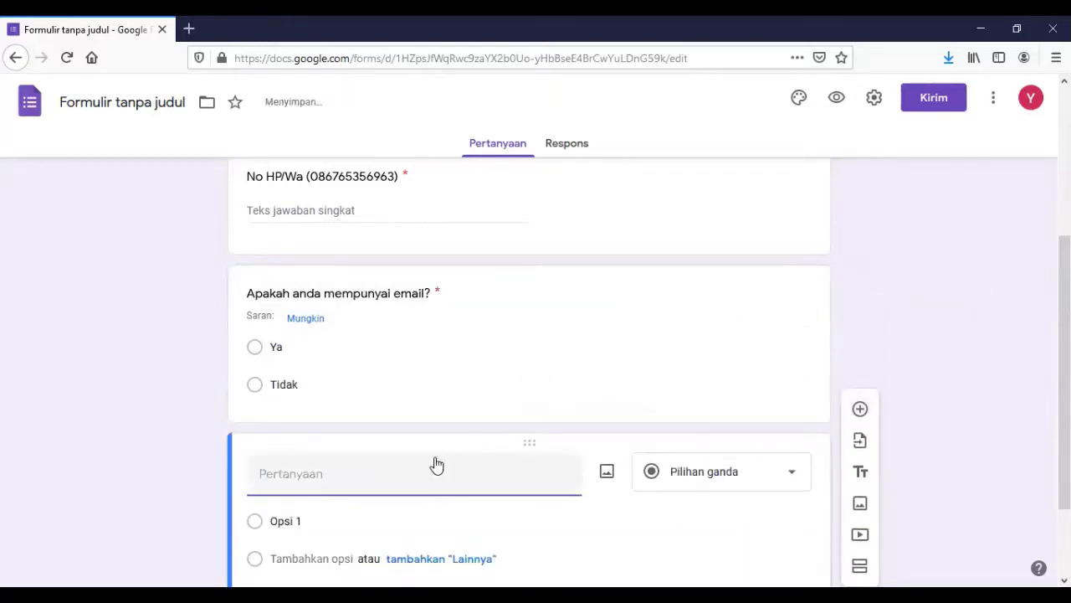
{"action": "type", "text": "E"}
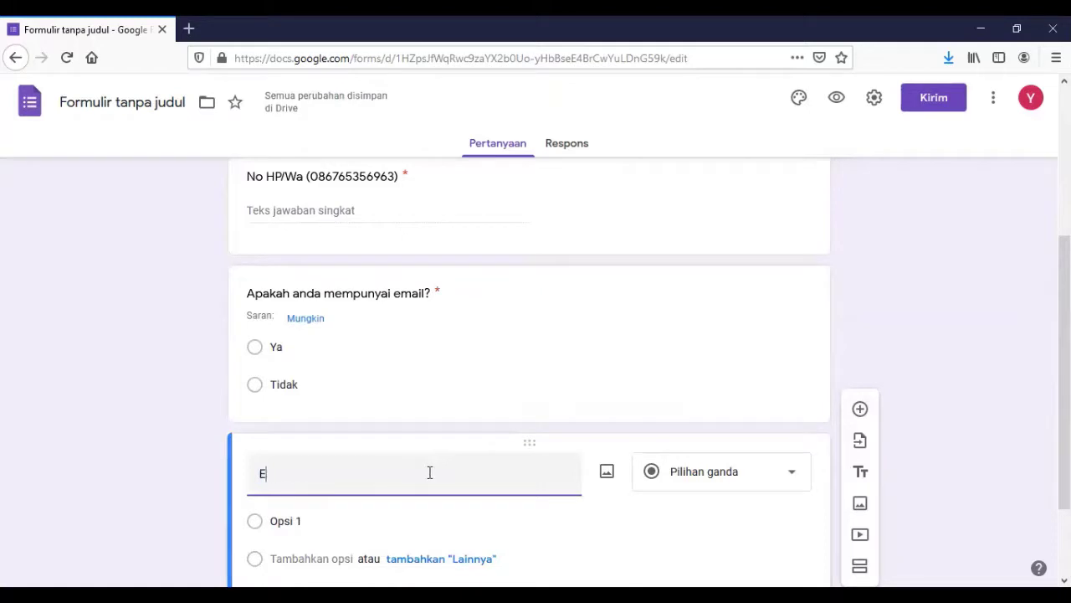
{"action": "type", "text": "mail anda?"}
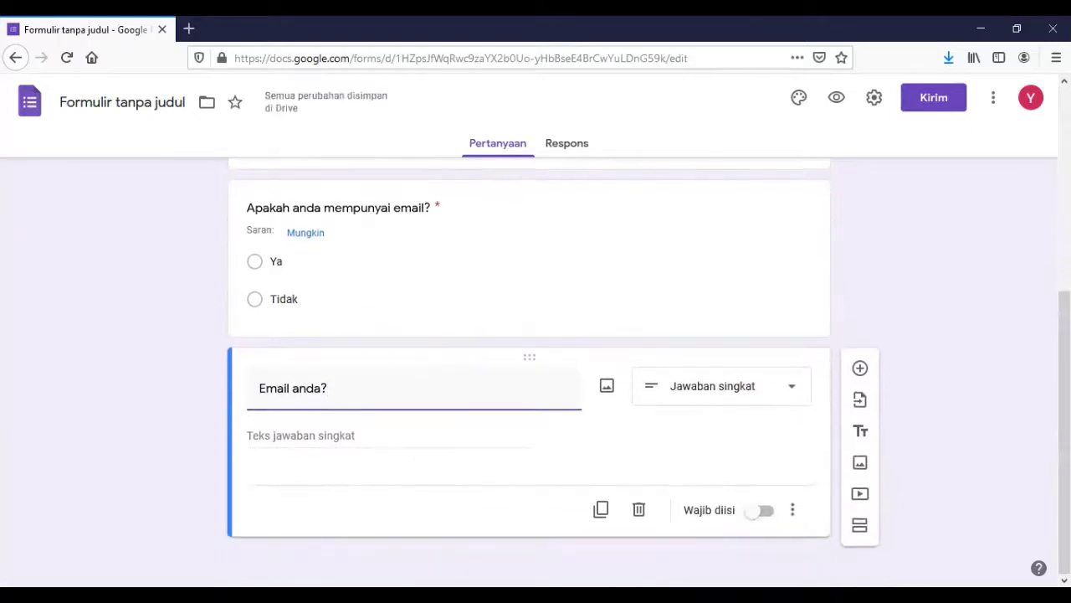
{"action": "left_click", "coordinate": [765, 512]}
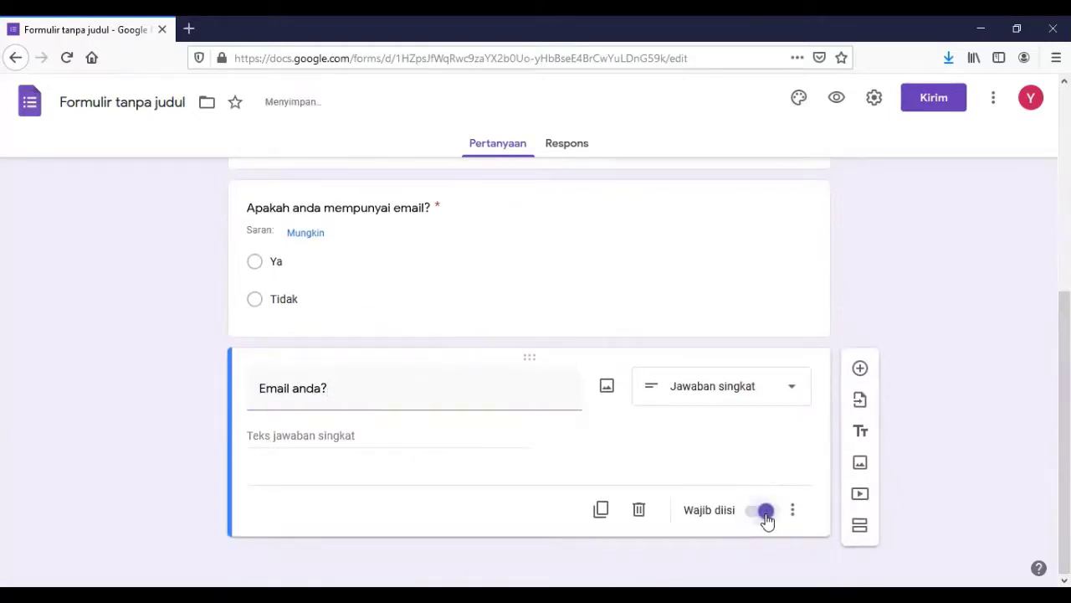
Add a new question titled 'Apakah mempunya komputer dirumah?' below Email anda.
{"action": "left_click", "coordinate": [860, 370]}
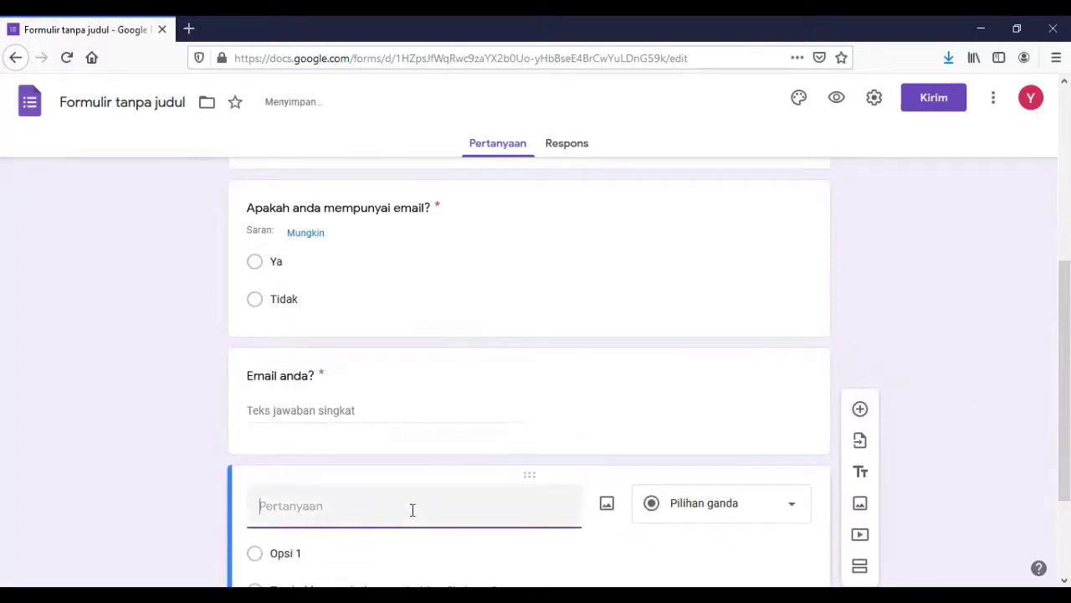
{"action": "type", "text": "Apakah mempunya komput"}
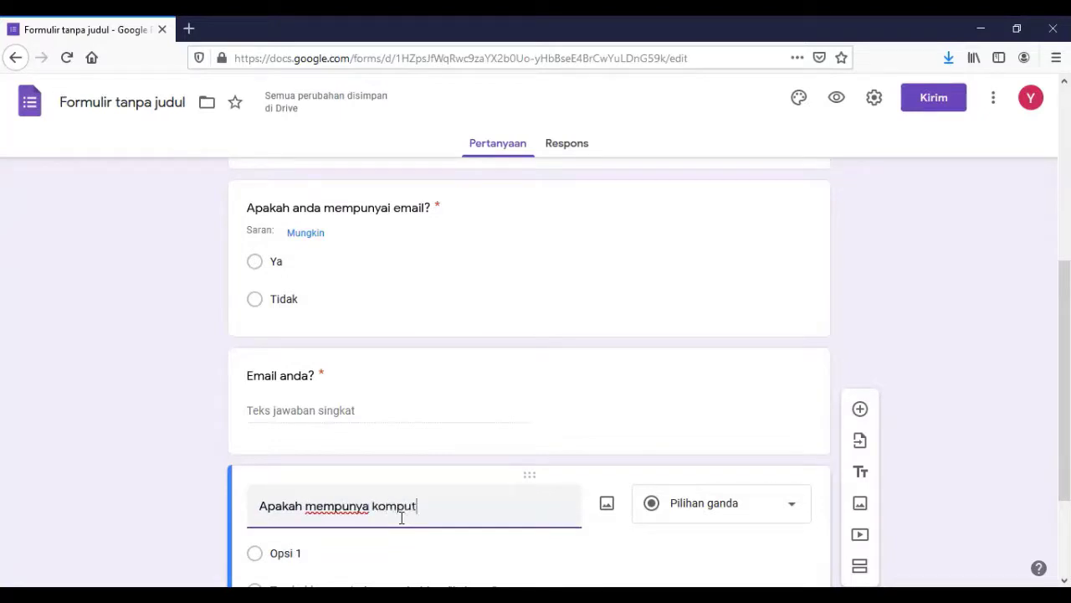
{"action": "type", "text": "er dirumah?"}
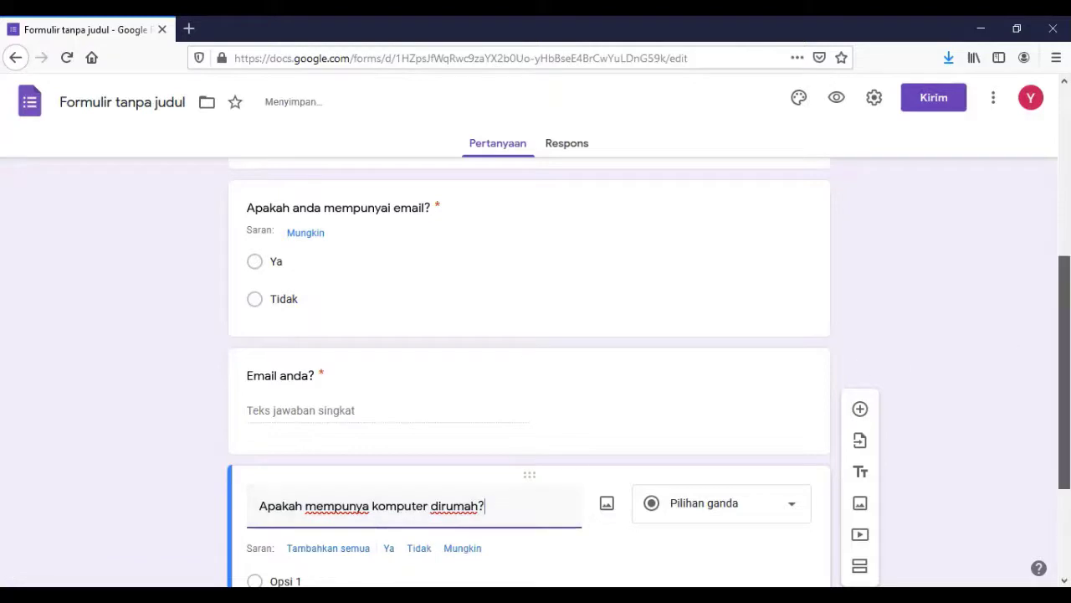
{"action": "scroll", "coordinate": [737, 398], "scroll_direction": "down", "scroll_amount": 2}
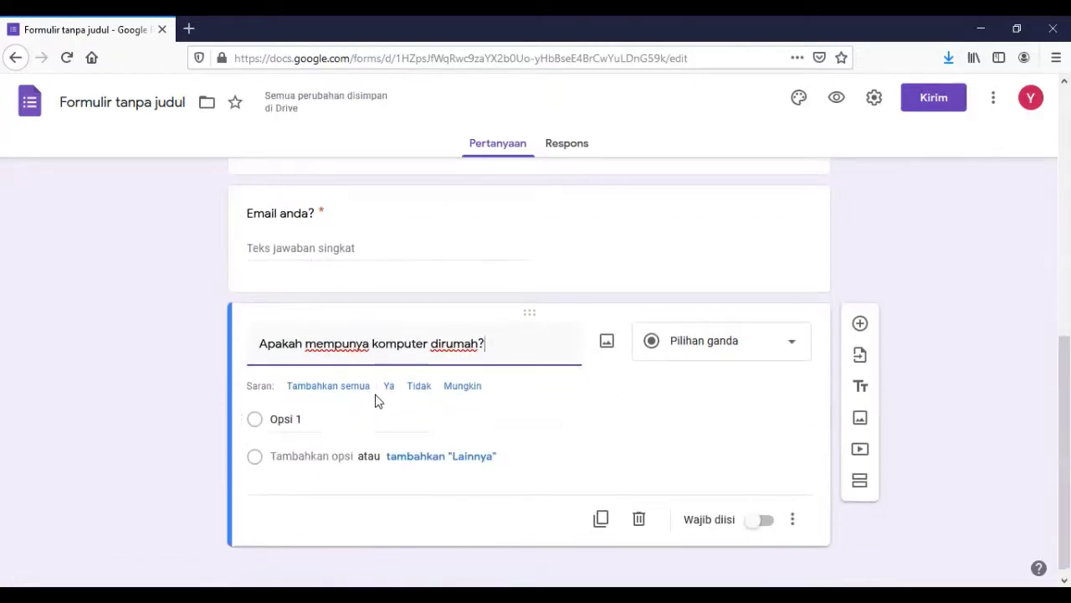
{"action": "left_click", "coordinate": [386, 390]}
Give the computer question the answers Ya and Tidak and make it required.
{"action": "left_click", "coordinate": [386, 390]}
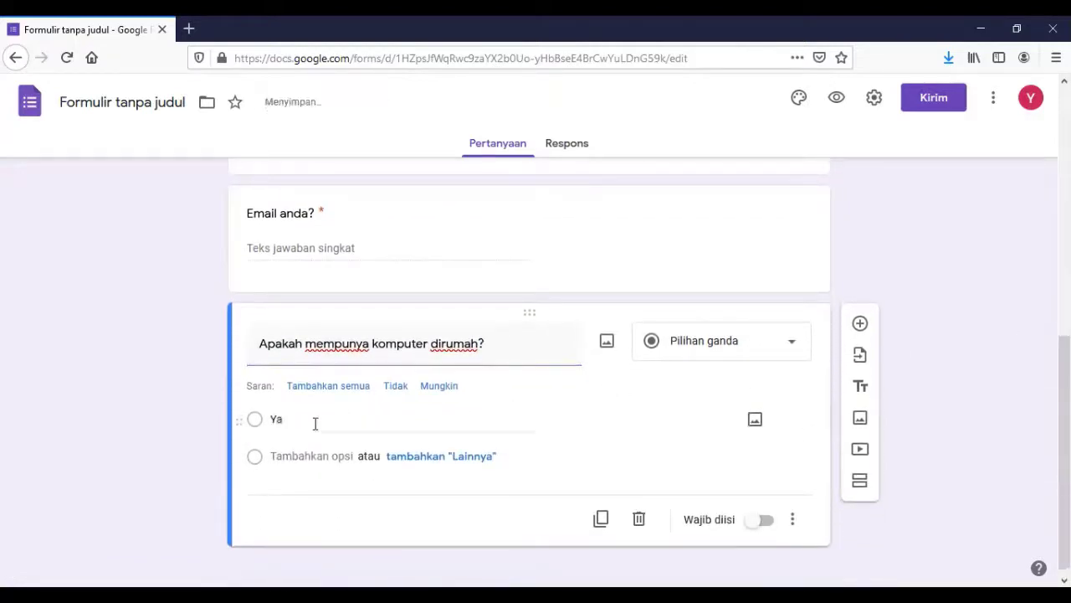
{"action": "left_click", "coordinate": [306, 453]}
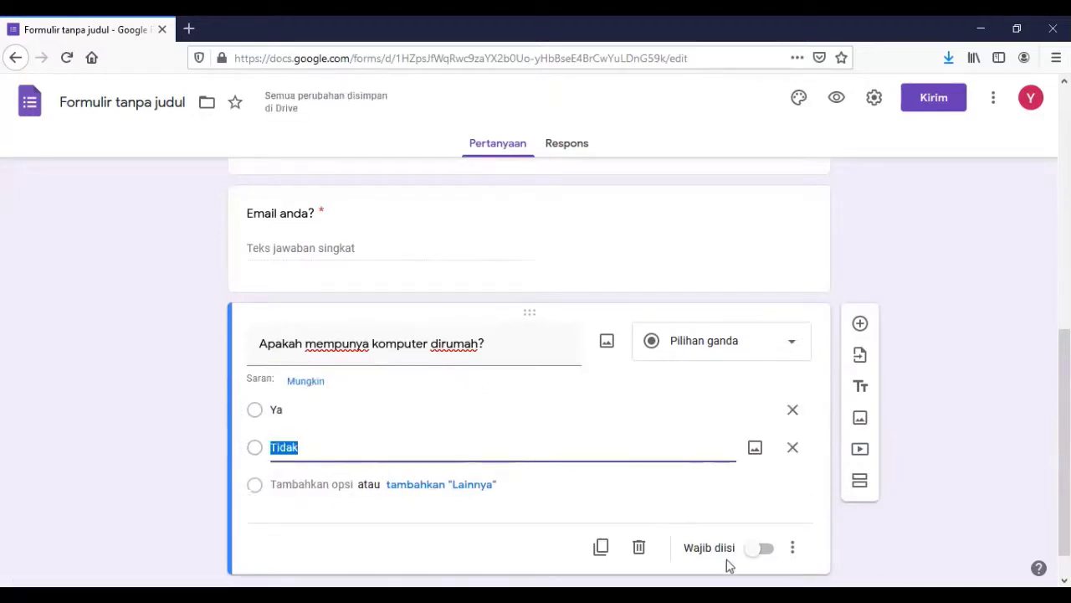
{"action": "left_click", "coordinate": [757, 551]}
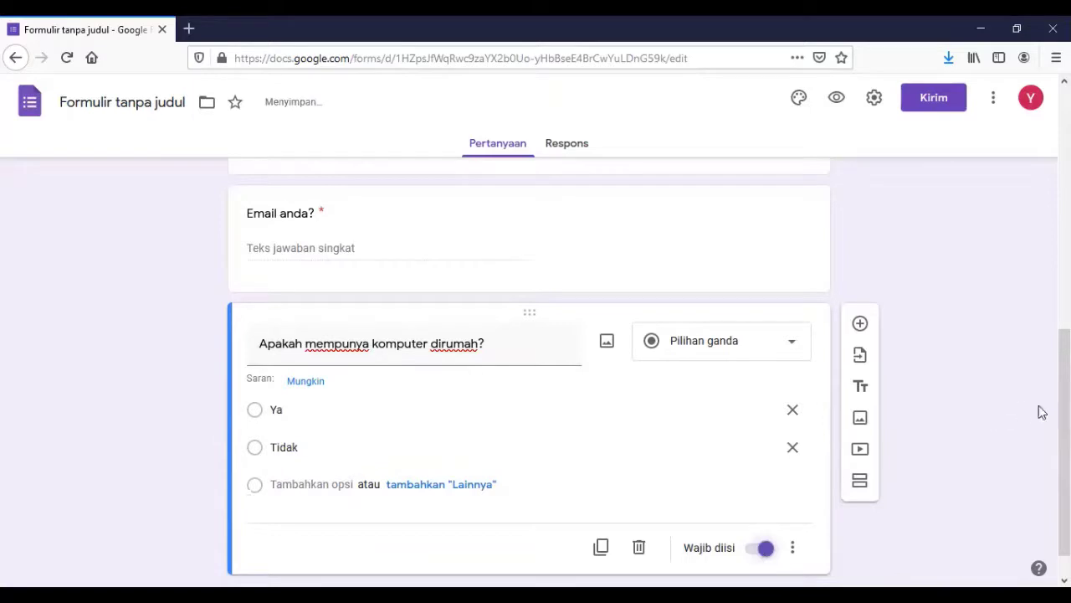
{"action": "scroll", "coordinate": [529, 368], "scroll_direction": "down", "scroll_amount": 1}
{"action": "scroll", "coordinate": [529, 368], "scroll_direction": "up", "scroll_amount": 3}
{"action": "scroll", "coordinate": [529, 368], "scroll_direction": "up", "scroll_amount": 1}
{"action": "scroll", "coordinate": [529, 368], "scroll_direction": "down", "scroll_amount": 3}
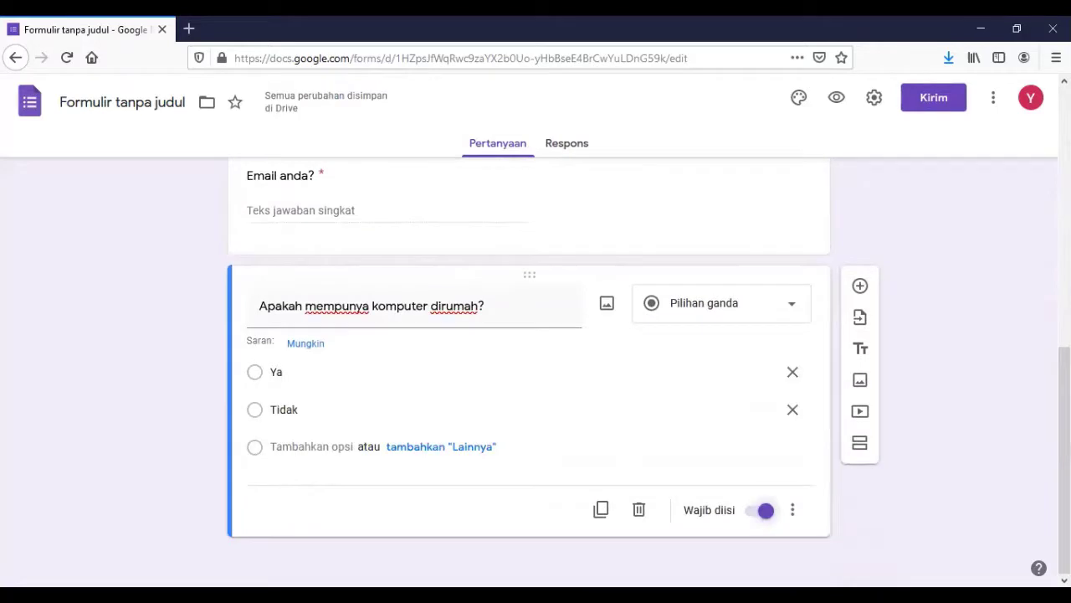
Add a Pilihan ganda question titled 'Pendidikan Terakhir anda'.
{"action": "left_click", "coordinate": [862, 286]}
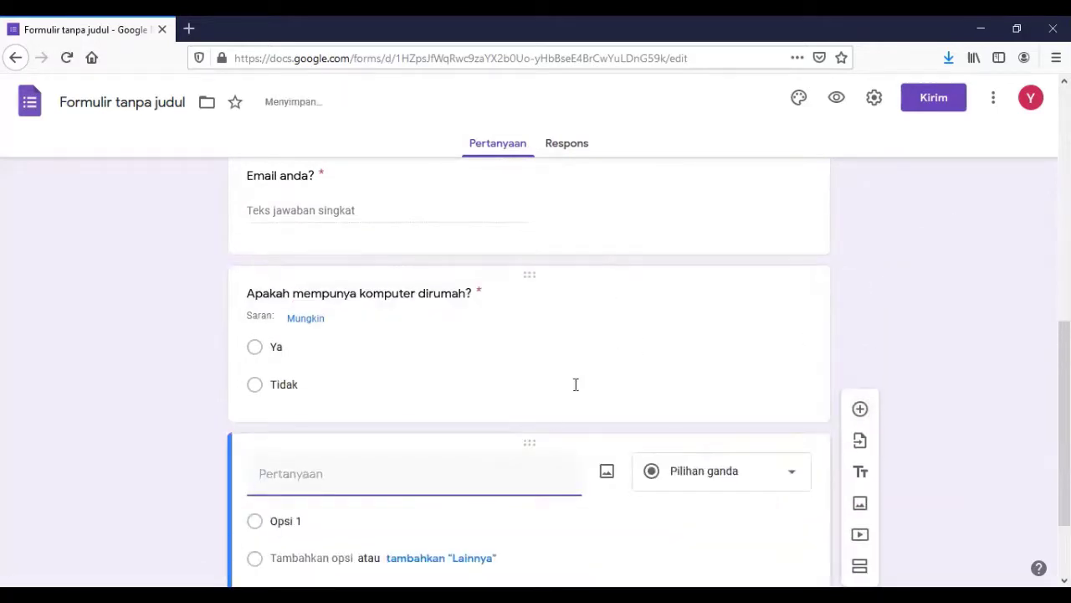
{"action": "type", "text": "Pedni"}
{"action": "type", "text": "dikan"}
{"action": "type", "text": " Terakhir anda"}
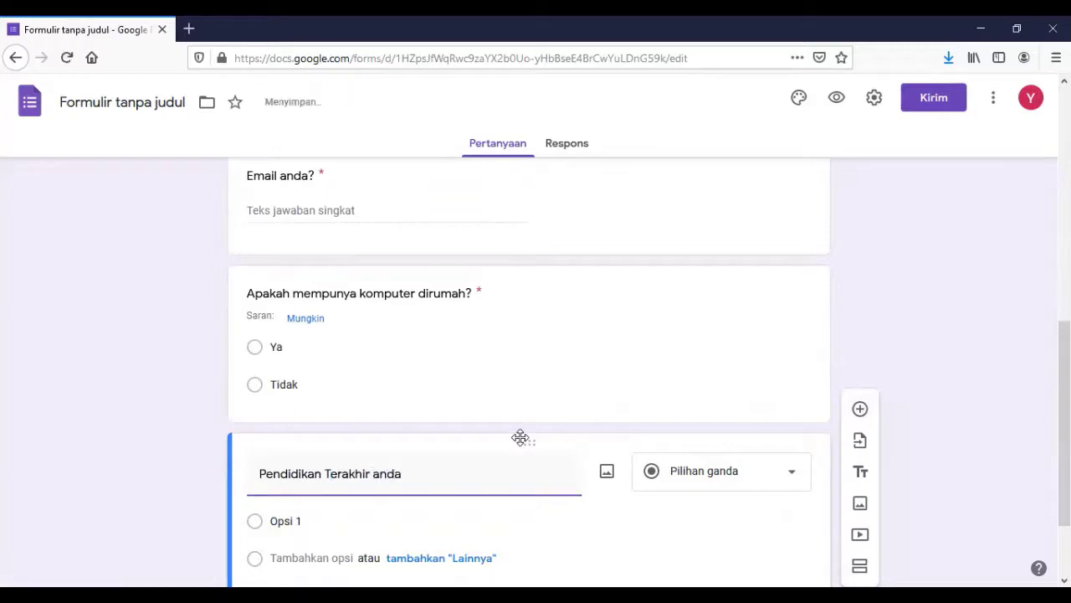
{"action": "scroll", "coordinate": [1046, 372], "scroll_direction": "down", "scroll_amount": 2}
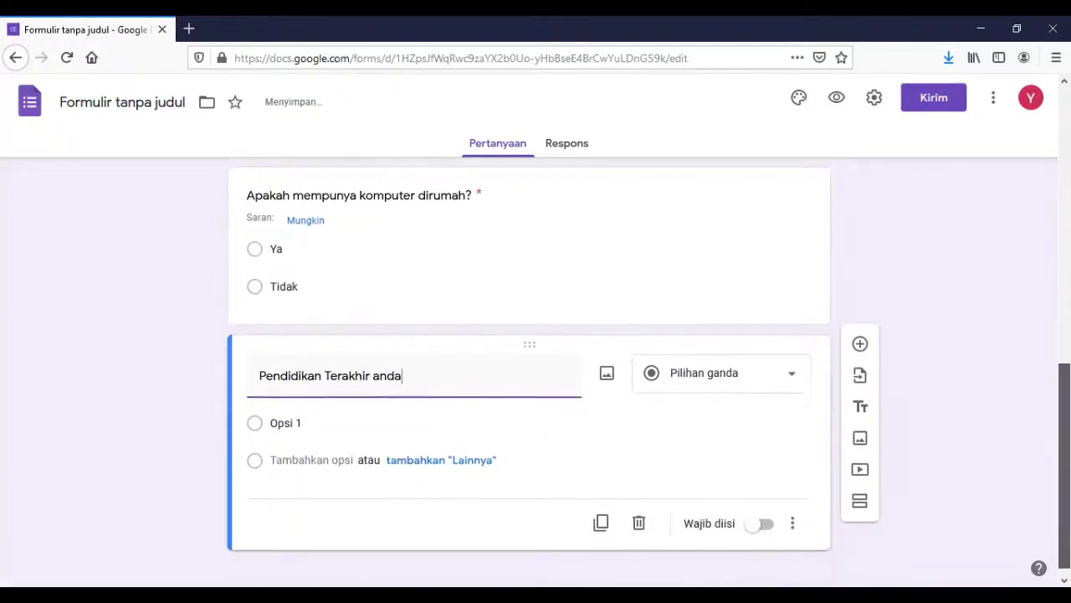
{"action": "left_click", "coordinate": [793, 371]}
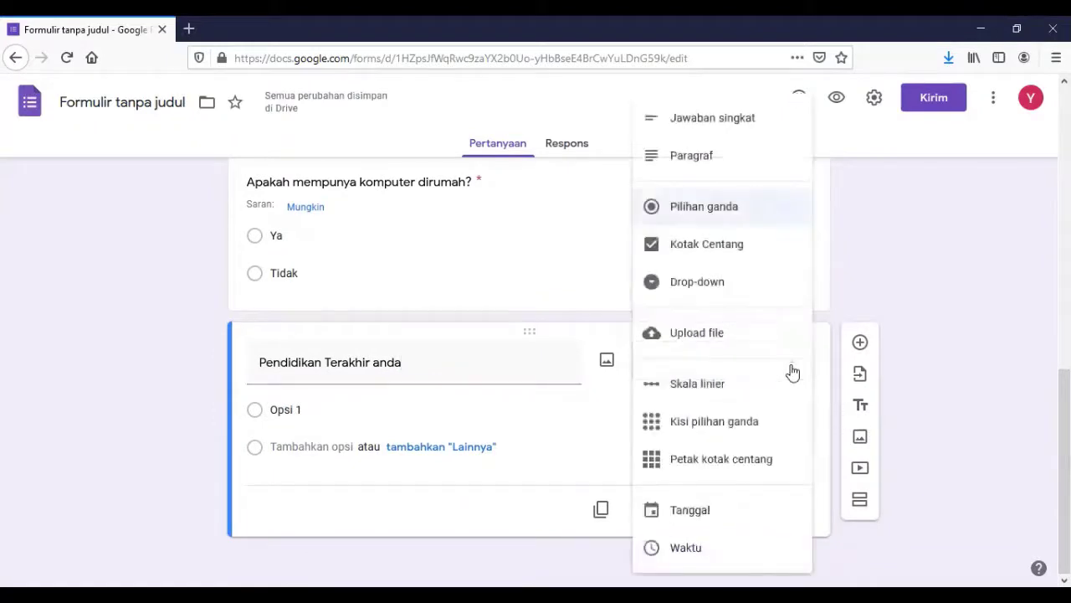
{"action": "left_click", "coordinate": [753, 209]}
Enter the education options S3, S2, S1, Diploma and SLTA.
{"action": "left_click", "coordinate": [347, 414]}
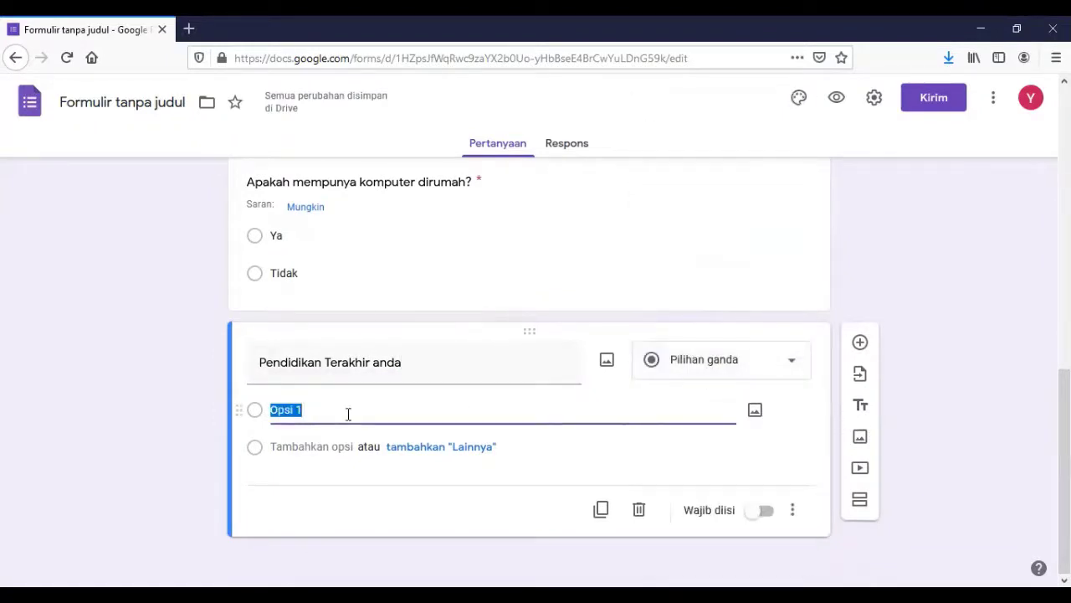
{"action": "type", "text": "S3"}
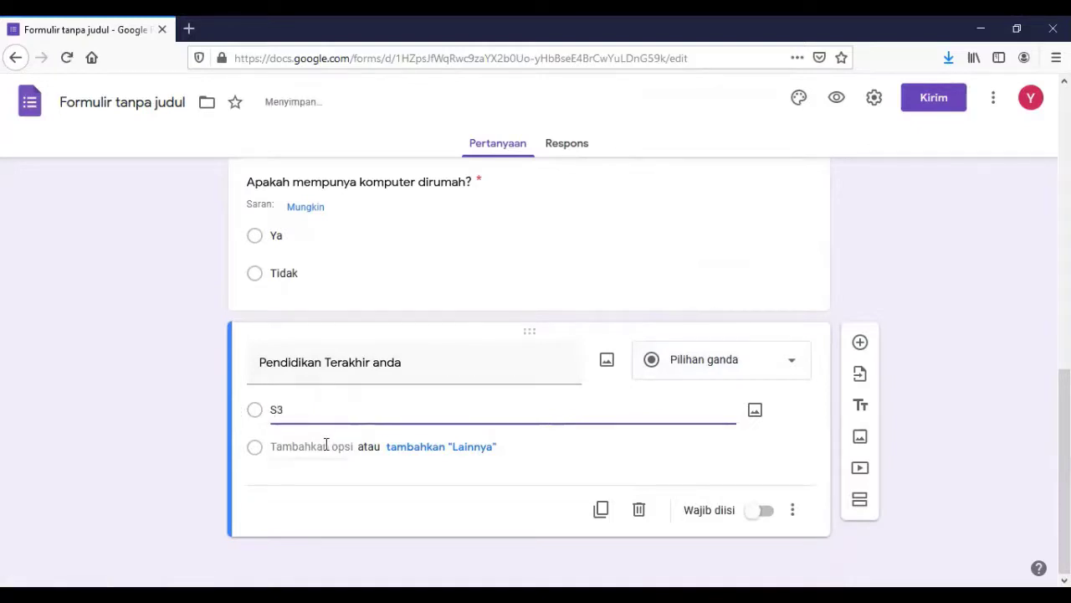
{"action": "left_click", "coordinate": [326, 446]}
{"action": "type", "text": "S2"}
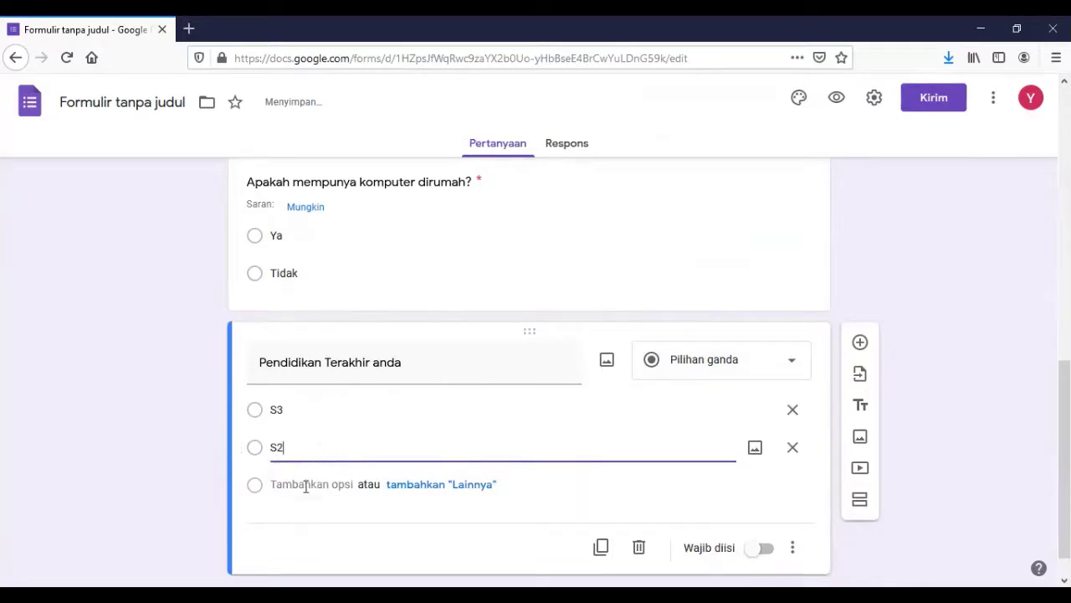
{"action": "left_click", "coordinate": [304, 484]}
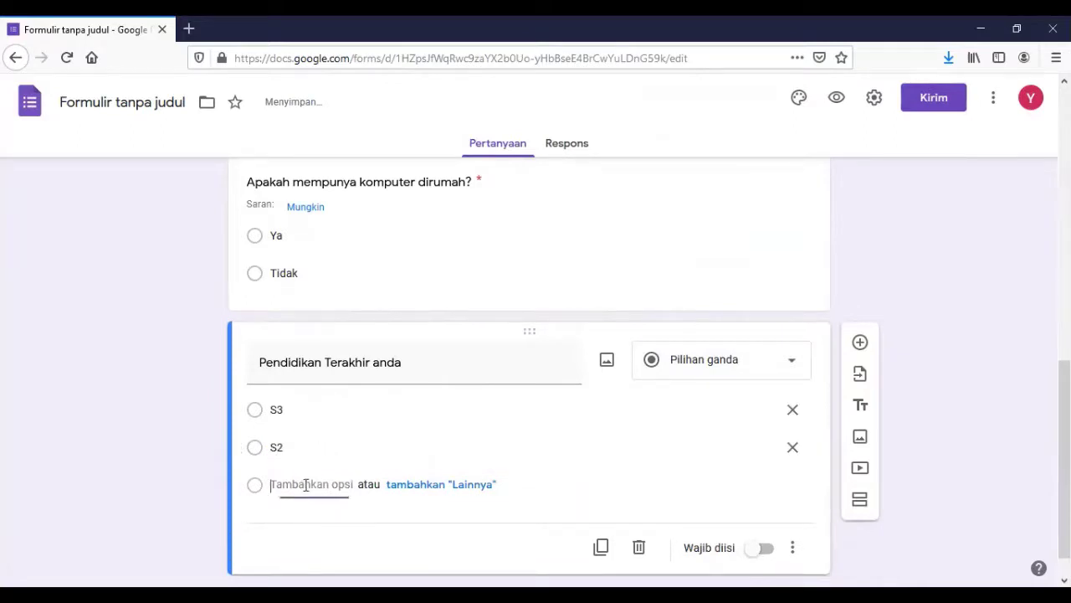
{"action": "type", "text": "S1"}
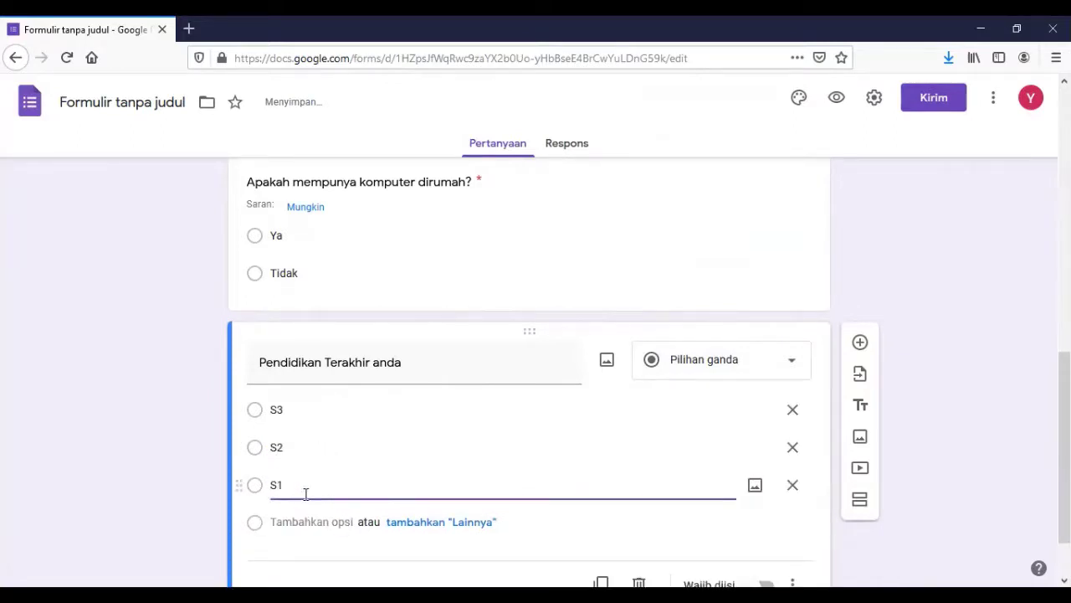
{"action": "left_click", "coordinate": [299, 522]}
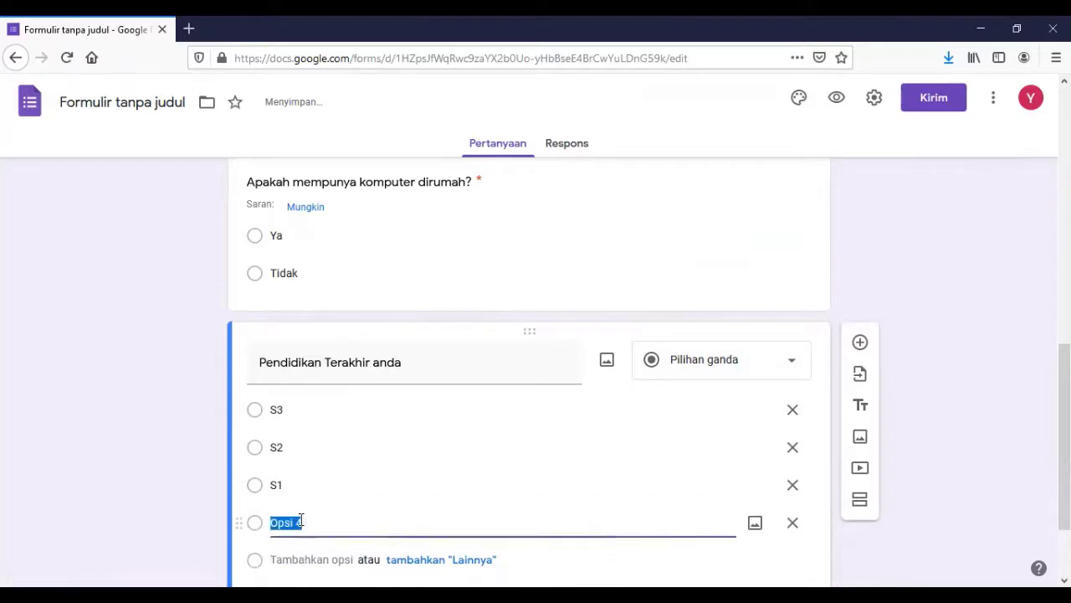
{"action": "type", "text": "Diploma"}
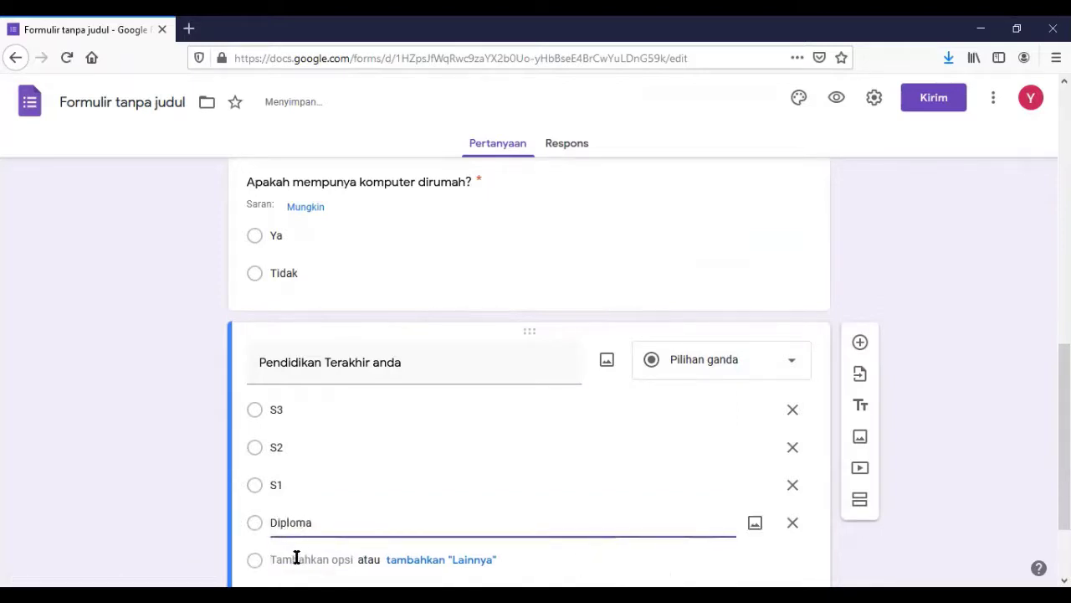
{"action": "left_click", "coordinate": [297, 557]}
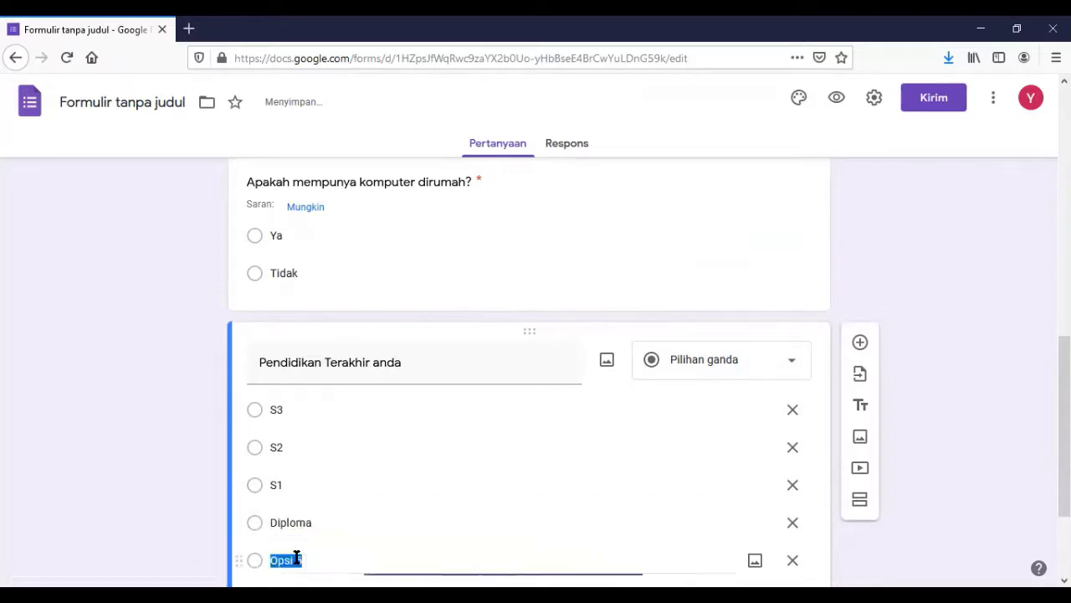
{"action": "type", "text": "SL"}
{"action": "key", "text": "Tab"}
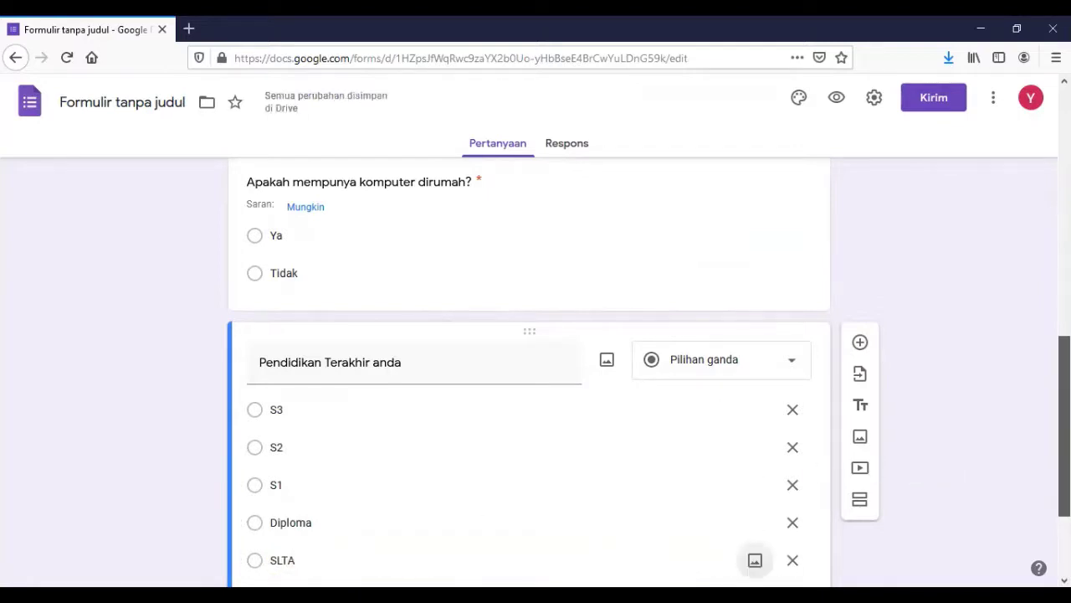
{"action": "scroll", "coordinate": [1063, 427], "scroll_direction": "down", "scroll_amount": 3}
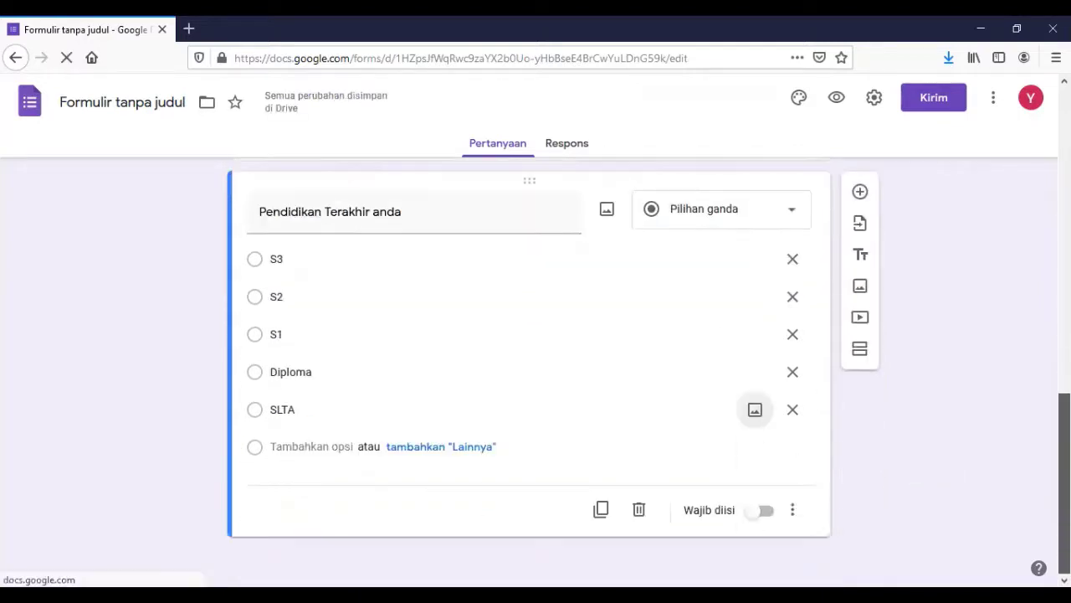
Add options SLTP and SD plus a Lainnya choice, and make the question required.
{"action": "left_click", "coordinate": [316, 447]}
{"action": "type", "text": "SLTP"}
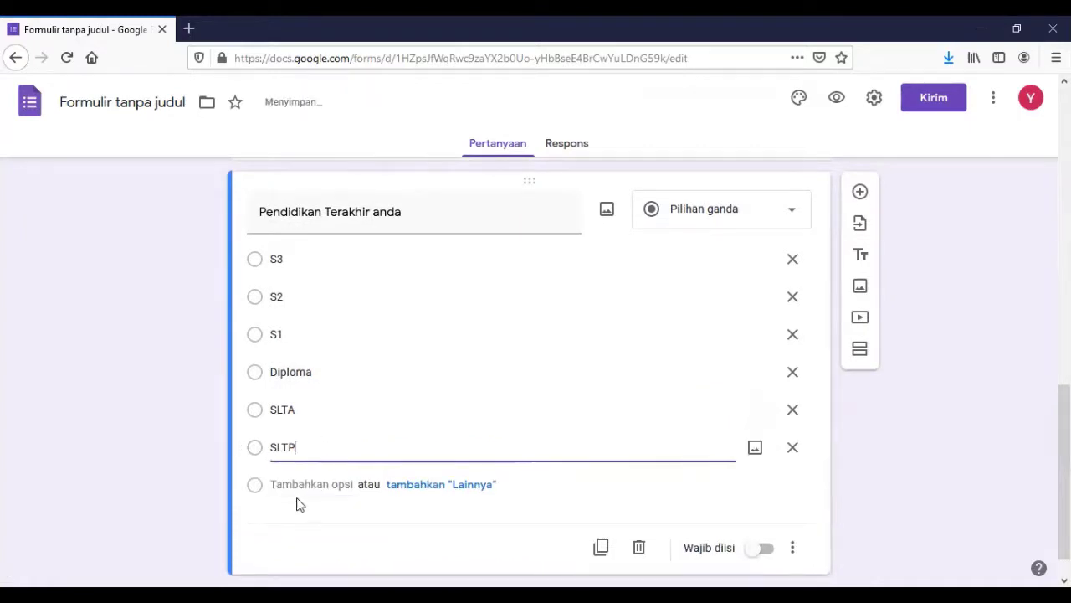
{"action": "left_click", "coordinate": [303, 484]}
{"action": "type", "text": "SD"}
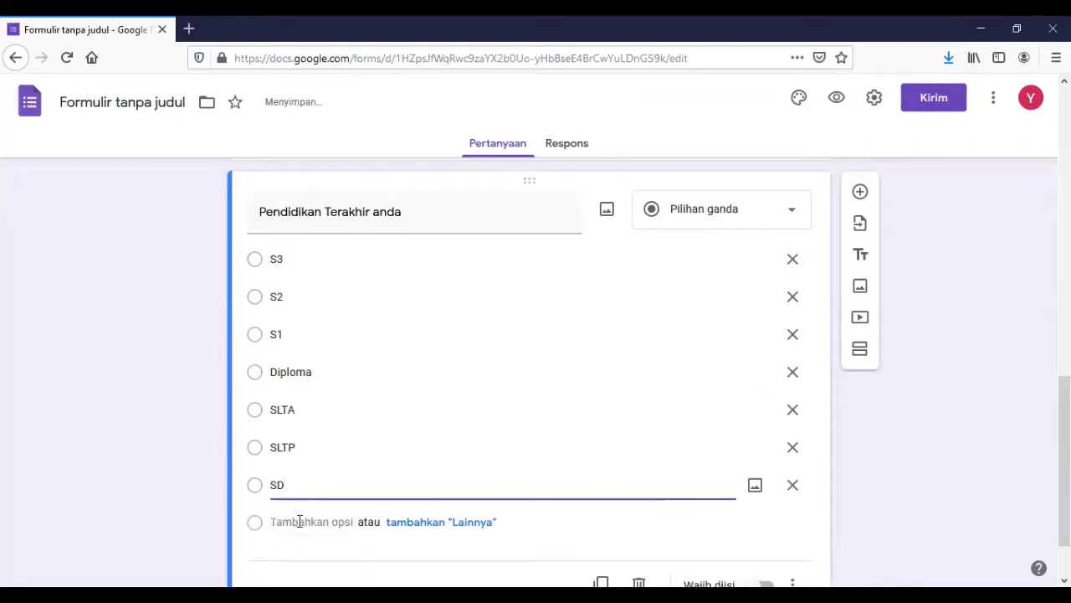
{"action": "left_click", "coordinate": [450, 521]}
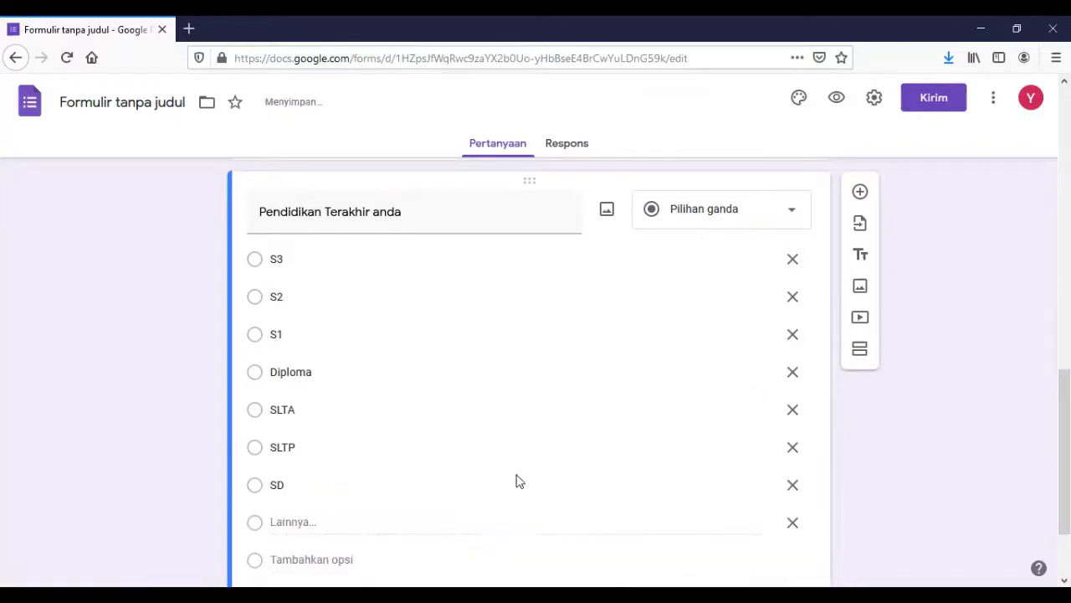
{"action": "scroll", "coordinate": [848, 467], "scroll_direction": "down", "scroll_amount": 3}
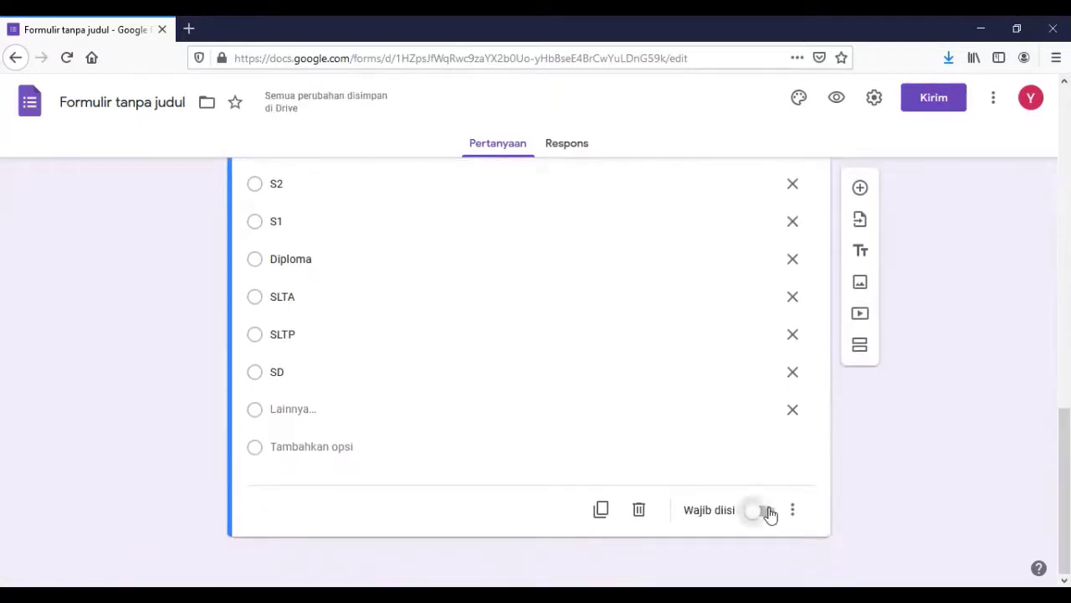
{"action": "left_click", "coordinate": [764, 511]}
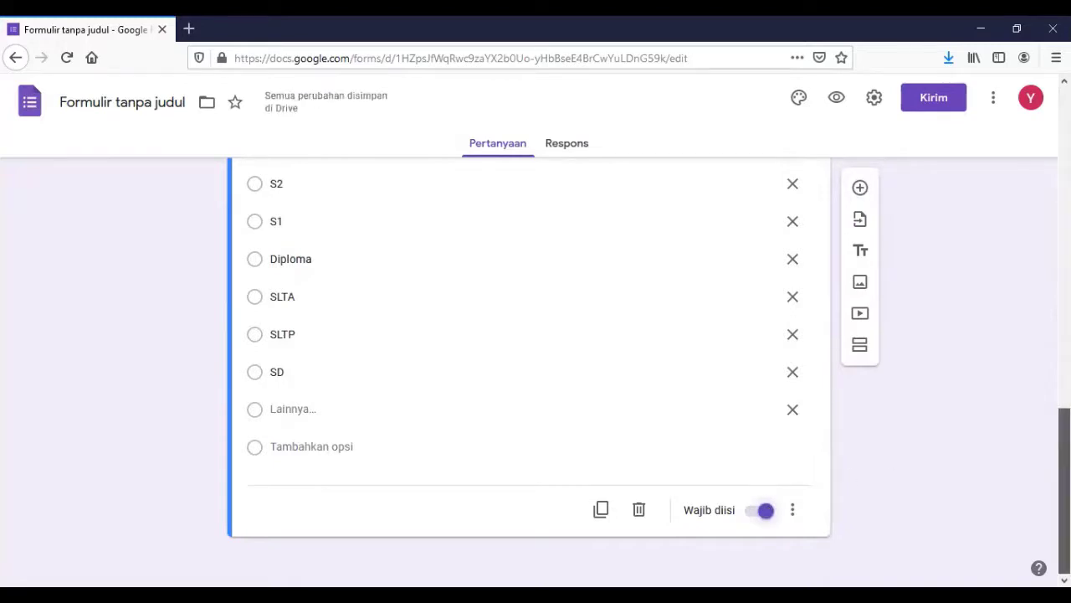
{"action": "scroll", "coordinate": [529, 368], "scroll_direction": "up", "scroll_amount": 5}
{"action": "scroll", "coordinate": [529, 368], "scroll_direction": "up", "scroll_amount": 10}
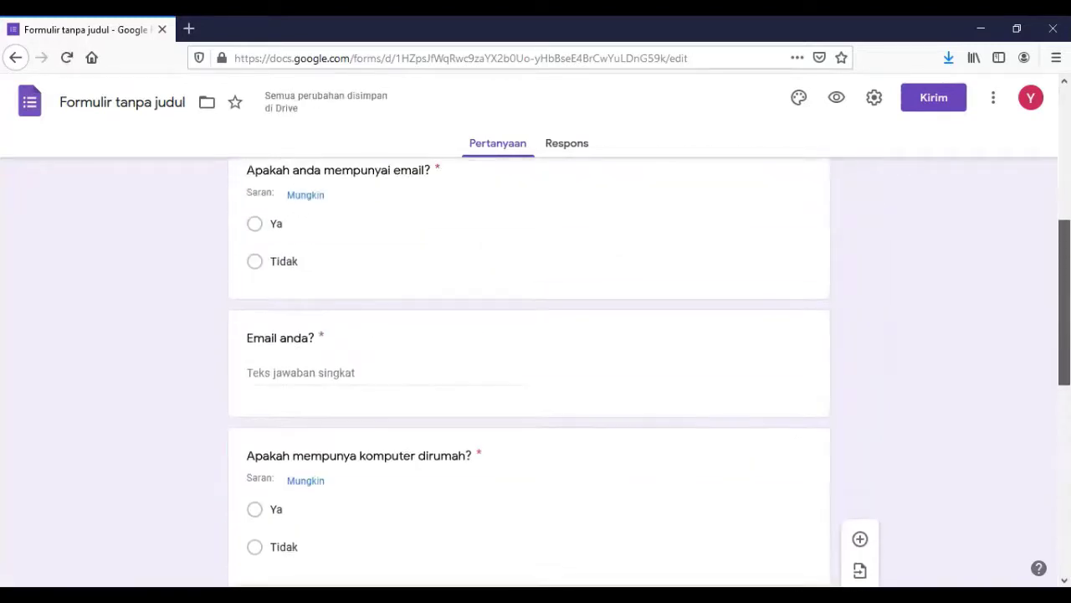
{"action": "scroll", "coordinate": [529, 368], "scroll_direction": "up", "scroll_amount": 2}
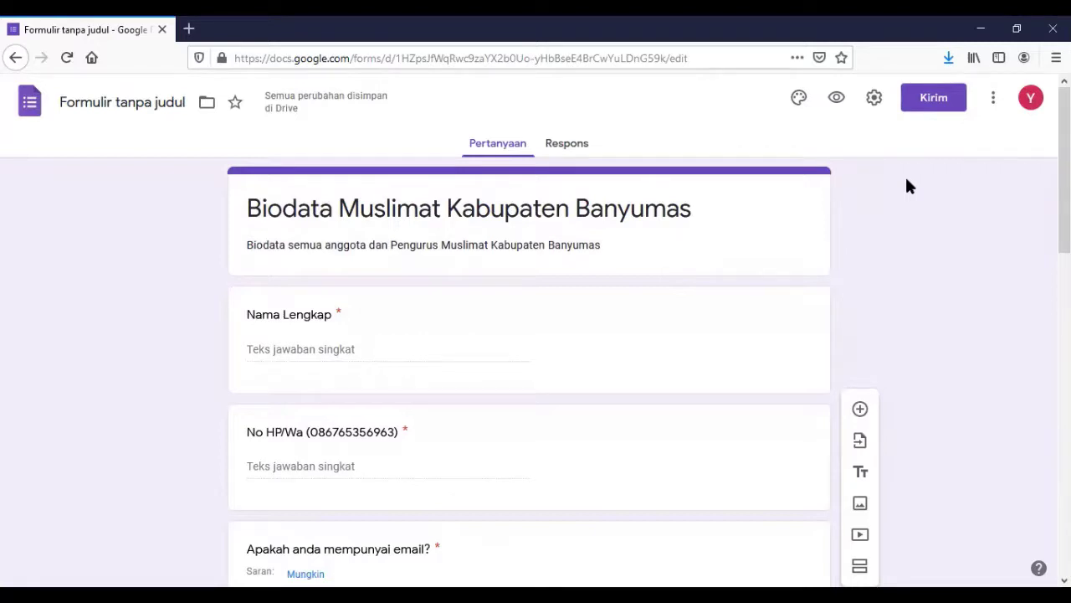
Preview the form and enter the respondent's full name and phone number.
{"action": "left_click", "coordinate": [837, 98]}
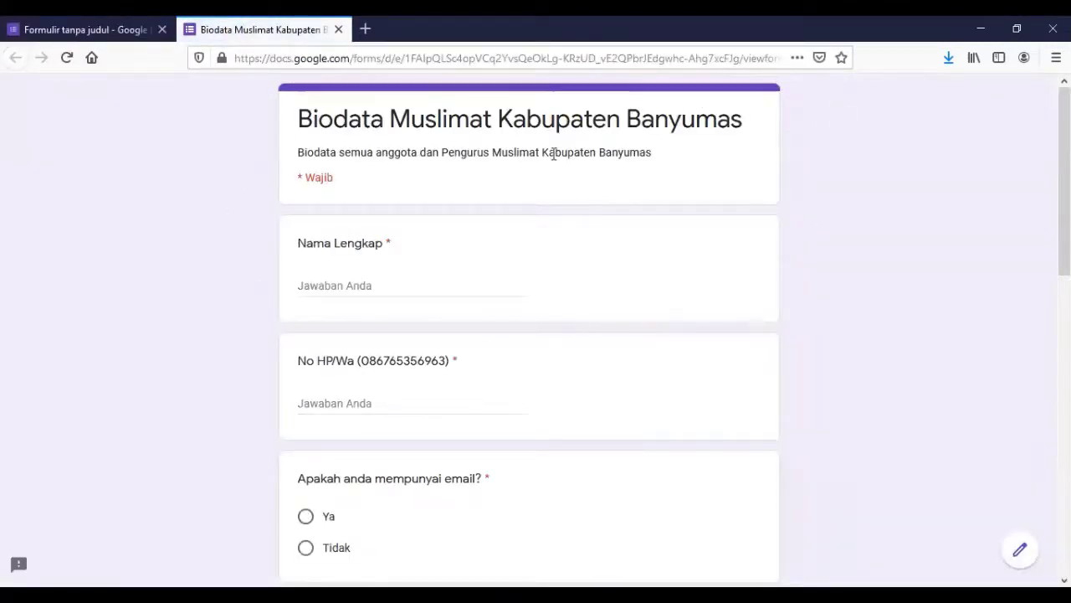
{"action": "left_click", "coordinate": [411, 284]}
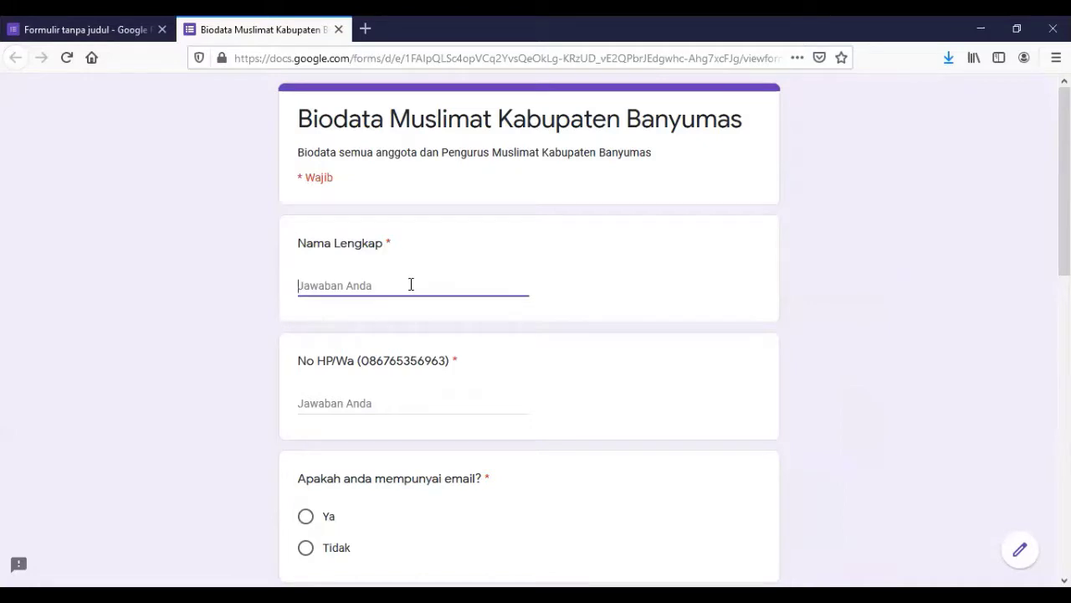
{"action": "type", "text": "Kh"}
{"action": "type", "text": "Hus"}
{"action": "key", "text": "BackSpace"}
{"action": "key", "text": "BackSpace"}
{"action": "key", "text": "Tab"}
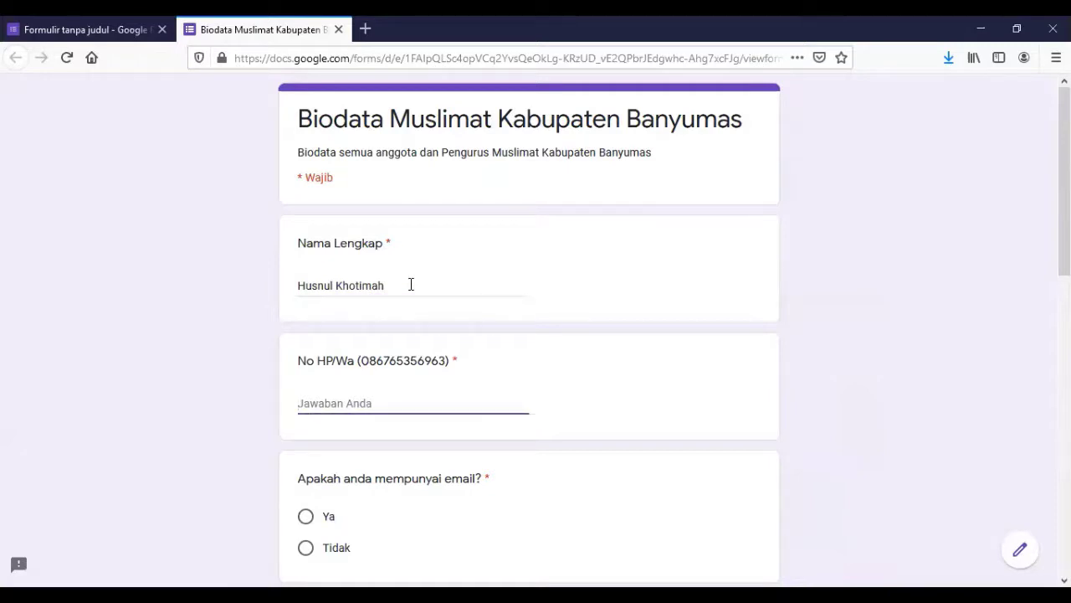
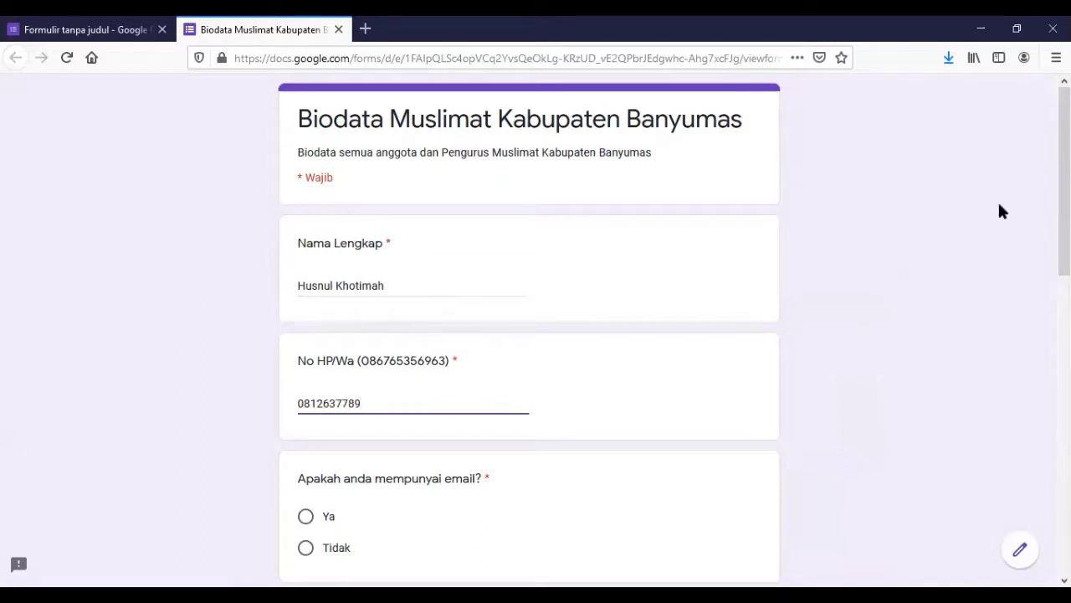
Answer Ya to having an email and fill in the respondent's email address.
{"action": "scroll", "coordinate": [899, 244], "scroll_direction": "down", "scroll_amount": 3}
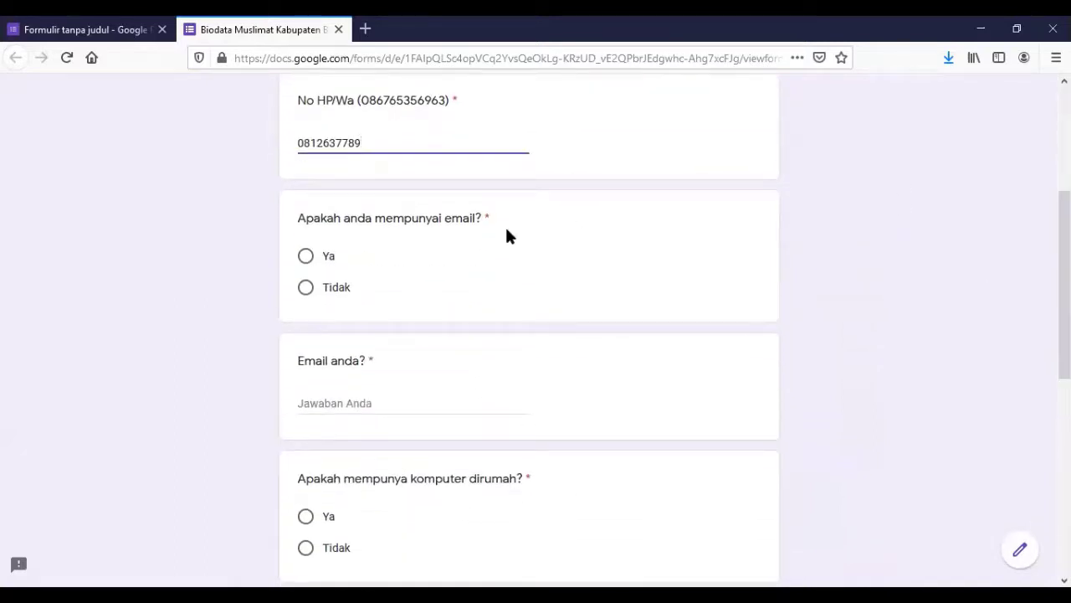
{"action": "left_click", "coordinate": [307, 259]}
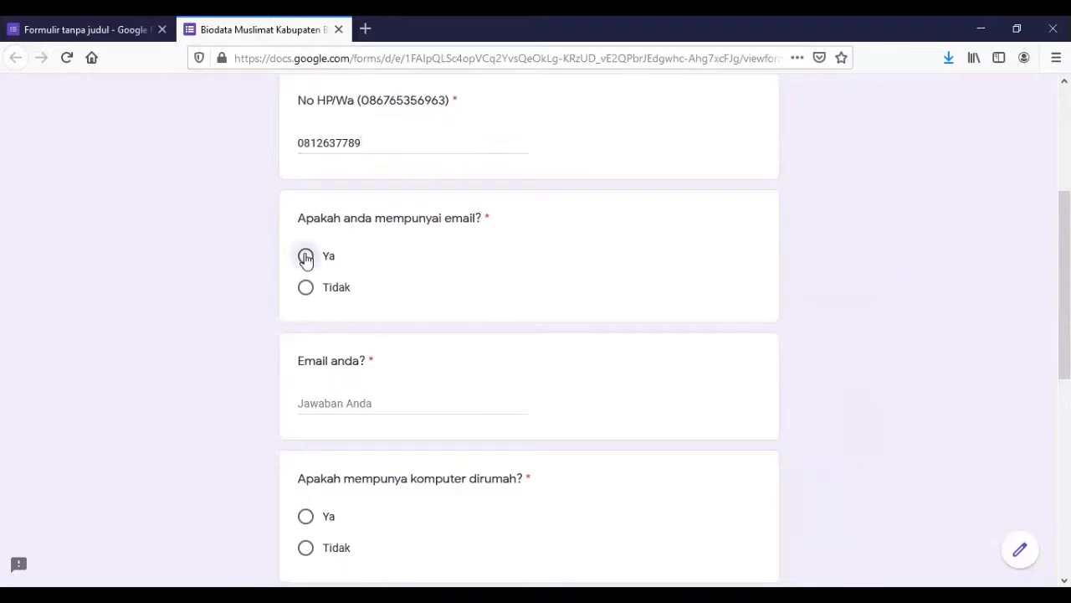
{"action": "left_click", "coordinate": [347, 399]}
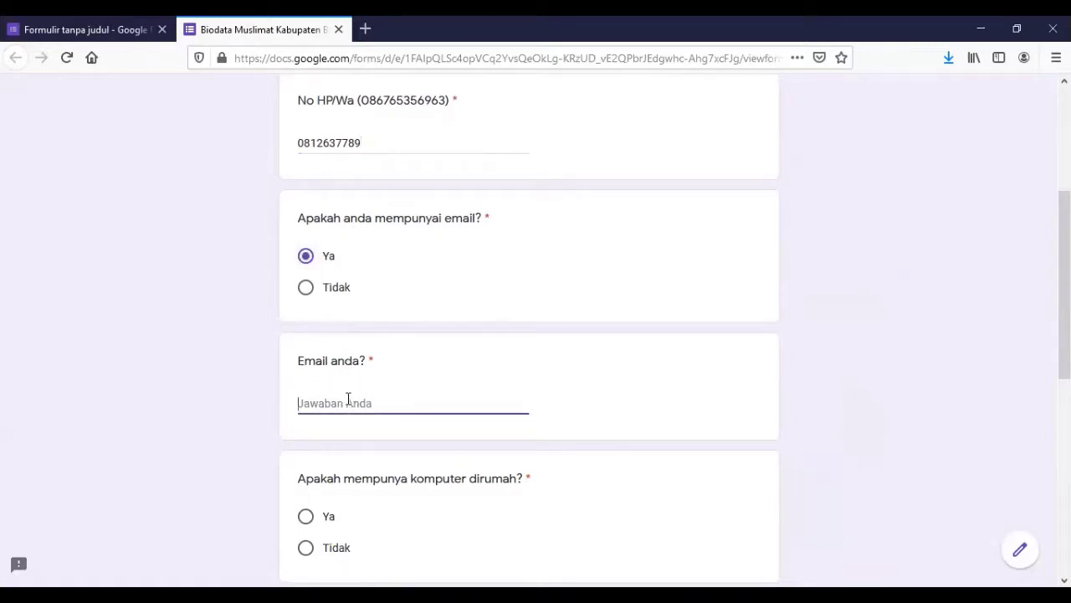
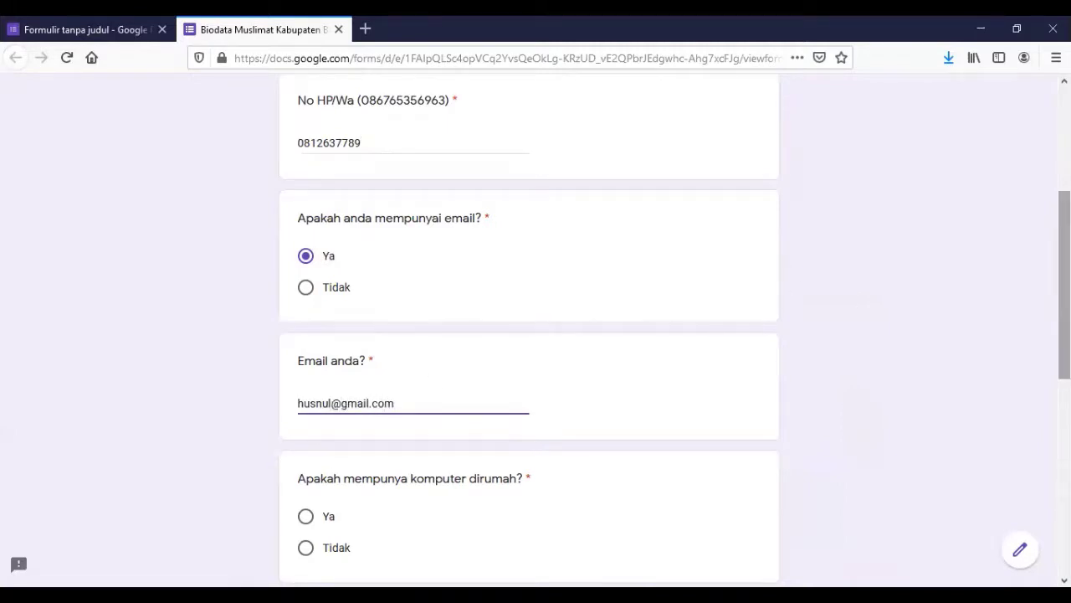
Answer Ya for a home computer, pick S1 as Pendidikan Terakhir, and submit.
{"action": "scroll", "coordinate": [1063, 284], "scroll_direction": "down", "scroll_amount": 3}
{"action": "left_click", "coordinate": [306, 236]}
{"action": "scroll", "coordinate": [1063, 352], "scroll_direction": "down", "scroll_amount": 2}
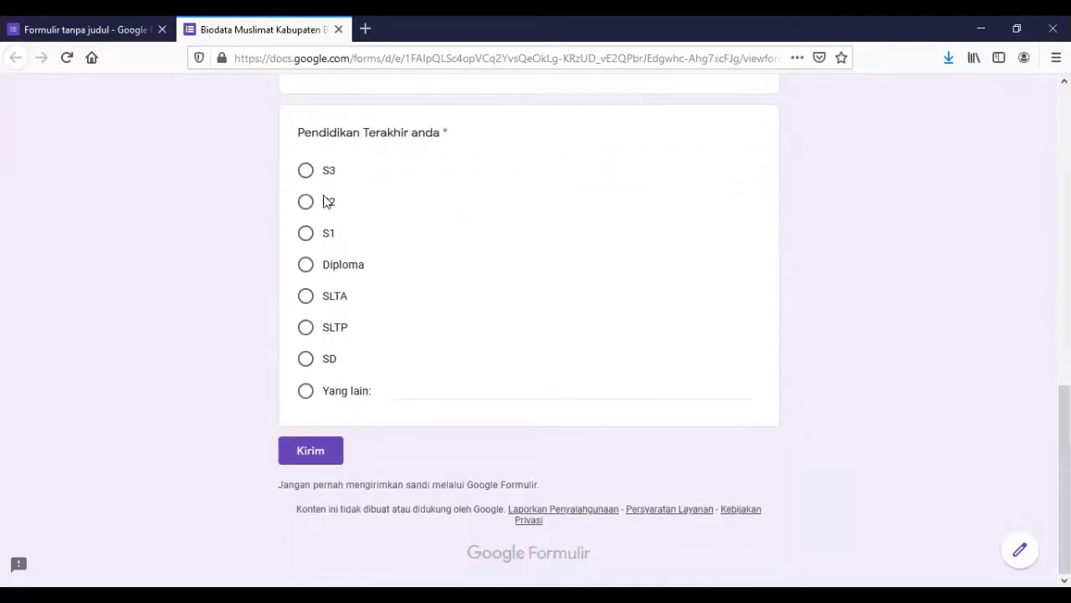
{"action": "left_click", "coordinate": [306, 236]}
{"action": "left_click", "coordinate": [305, 454]}
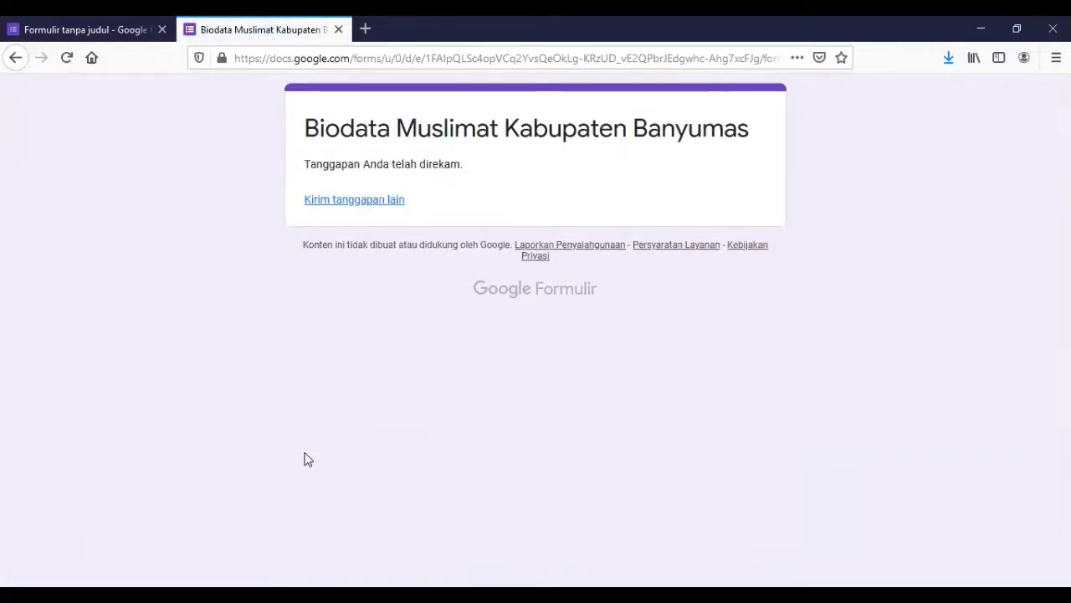
Back in the editor, review the Respons summary: 1 tanggapan, S1 at 100% for education.
{"action": "left_click", "coordinate": [117, 37]}
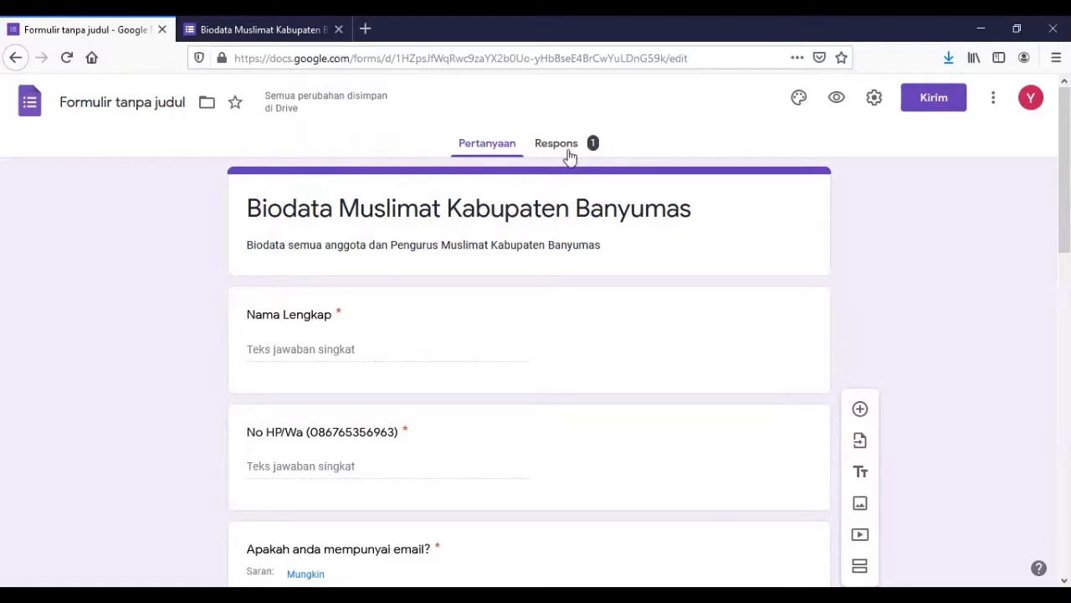
{"action": "left_click", "coordinate": [567, 152]}
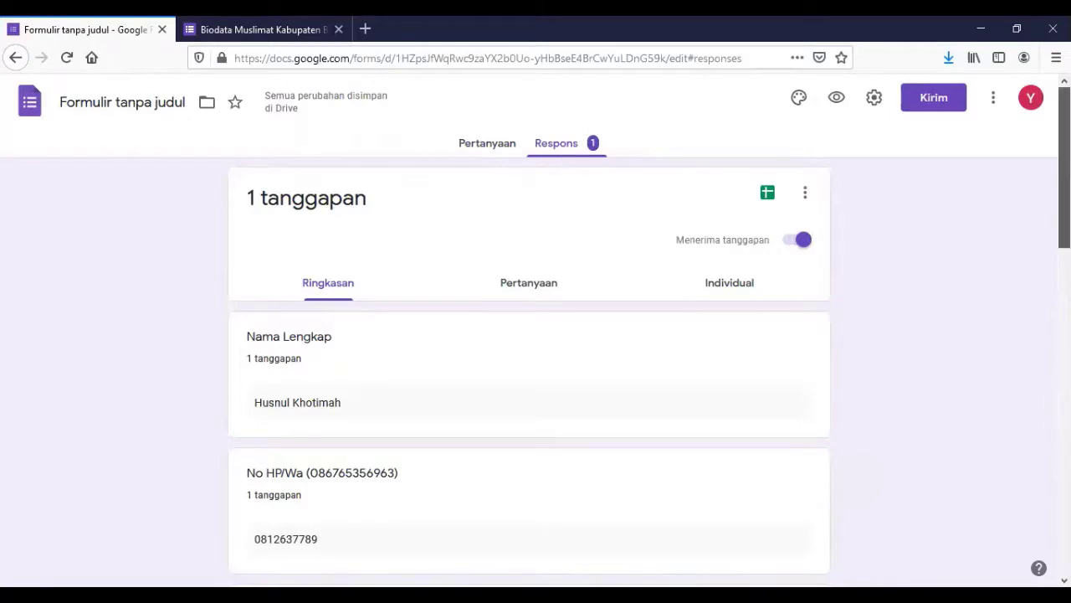
{"action": "scroll", "coordinate": [529, 372], "scroll_direction": "down", "scroll_amount": 2}
{"action": "scroll", "coordinate": [529, 373], "scroll_direction": "down", "scroll_amount": 4}
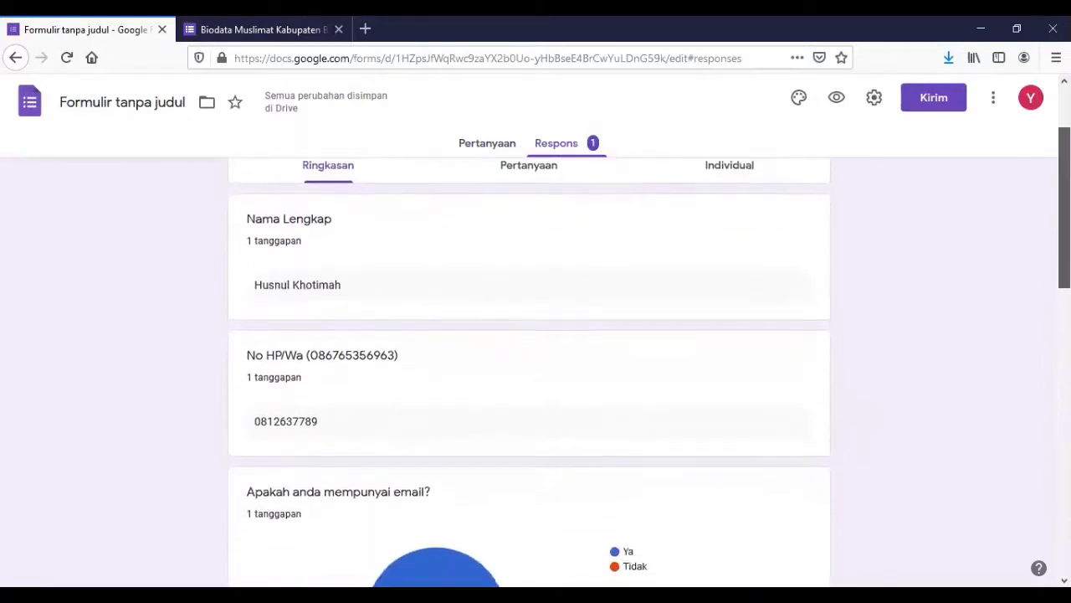
{"action": "scroll", "coordinate": [529, 373], "scroll_direction": "down", "scroll_amount": 4}
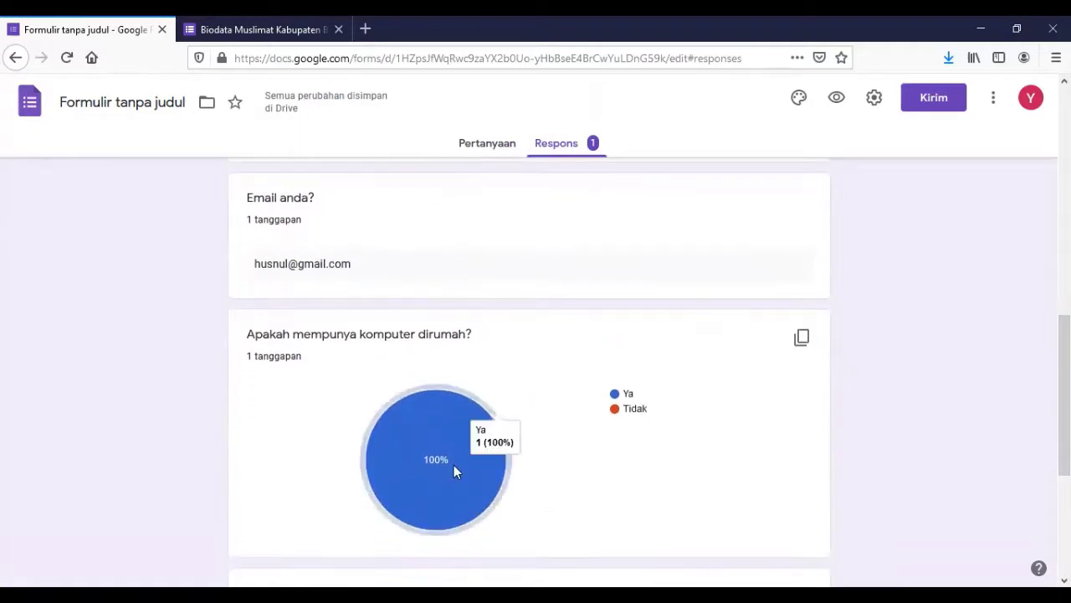
{"action": "scroll", "coordinate": [529, 373], "scroll_direction": "down", "scroll_amount": 4}
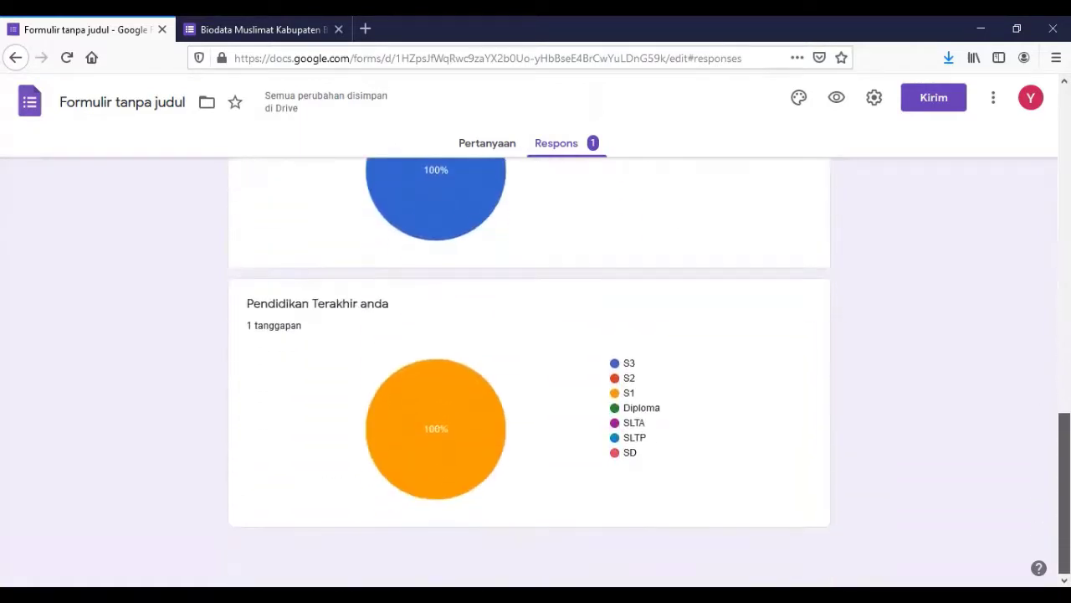
{"action": "scroll", "coordinate": [529, 372], "scroll_direction": "up", "scroll_amount": 9}
{"action": "scroll", "coordinate": [529, 373], "scroll_direction": "up", "scroll_amount": 3}
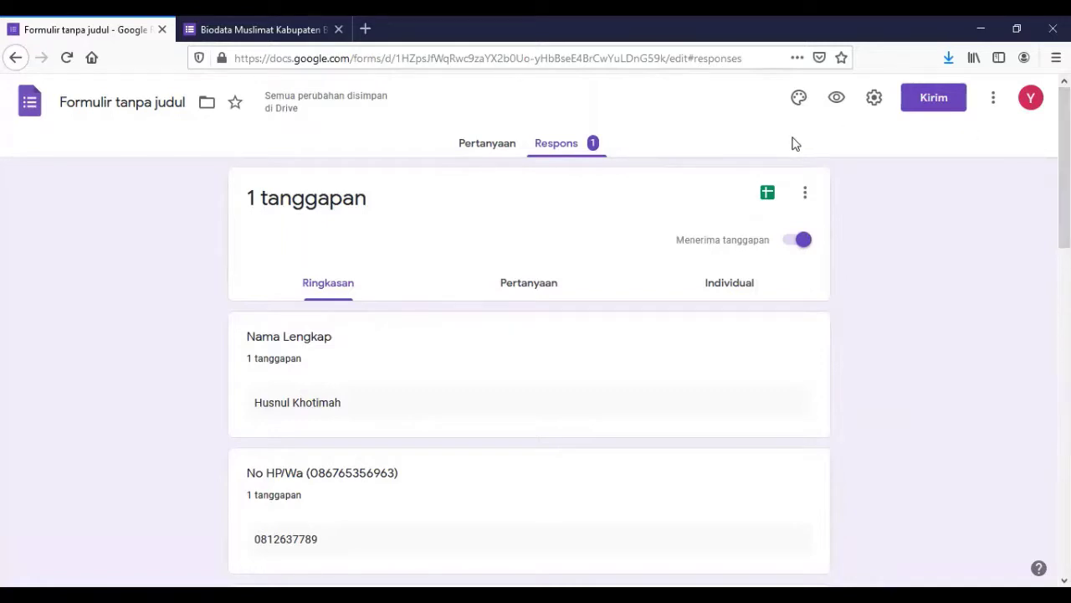
Create a new linked spreadsheet named 'Biodata Muslimat Trial' for the responses.
{"action": "left_click", "coordinate": [768, 199]}
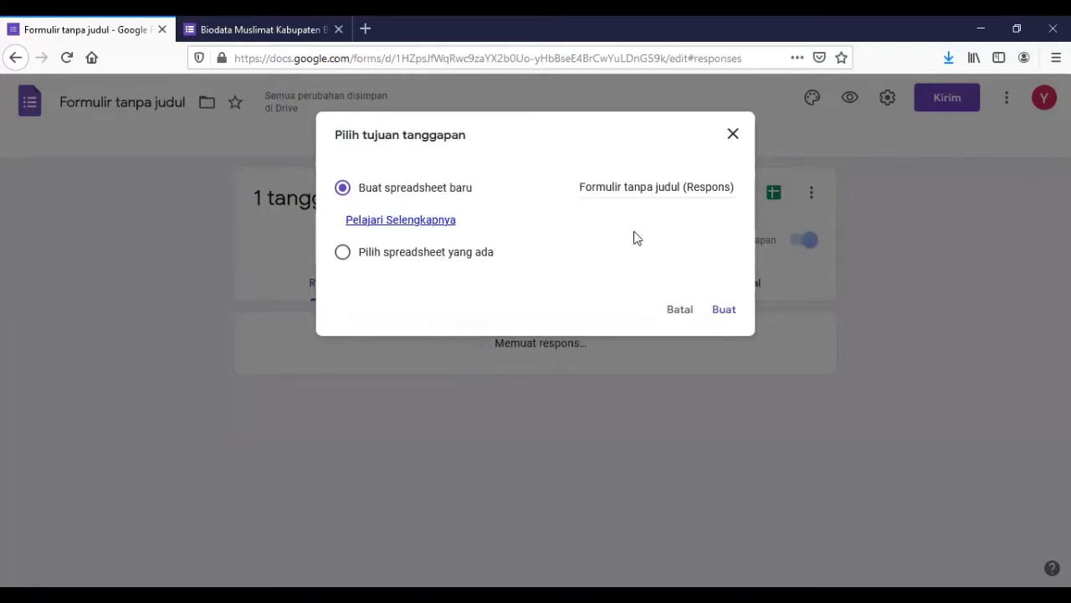
{"action": "left_click", "coordinate": [665, 185]}
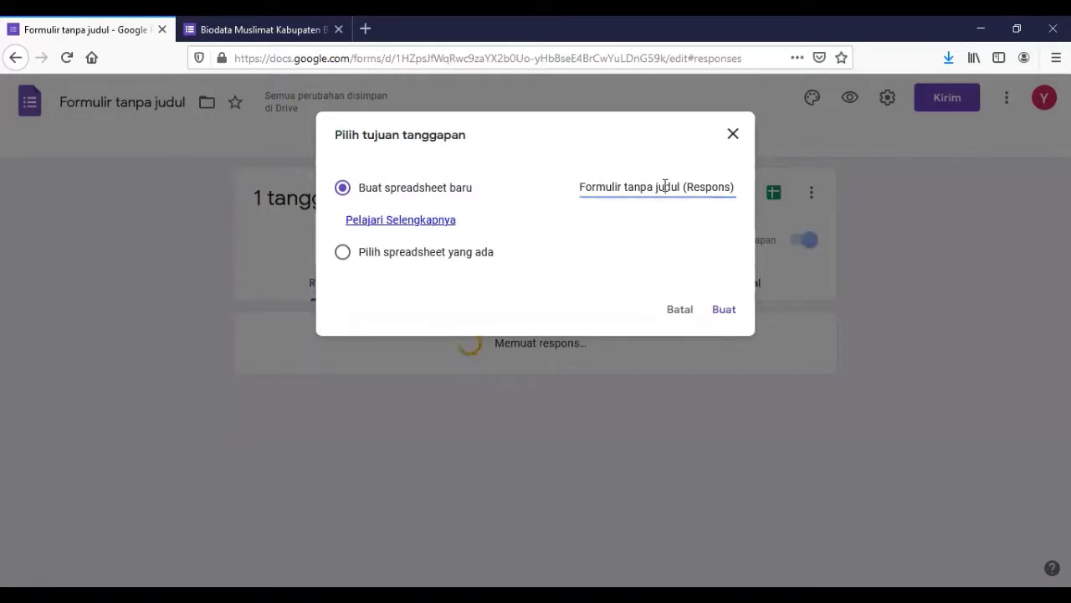
{"action": "triple_click", "coordinate": [665, 185]}
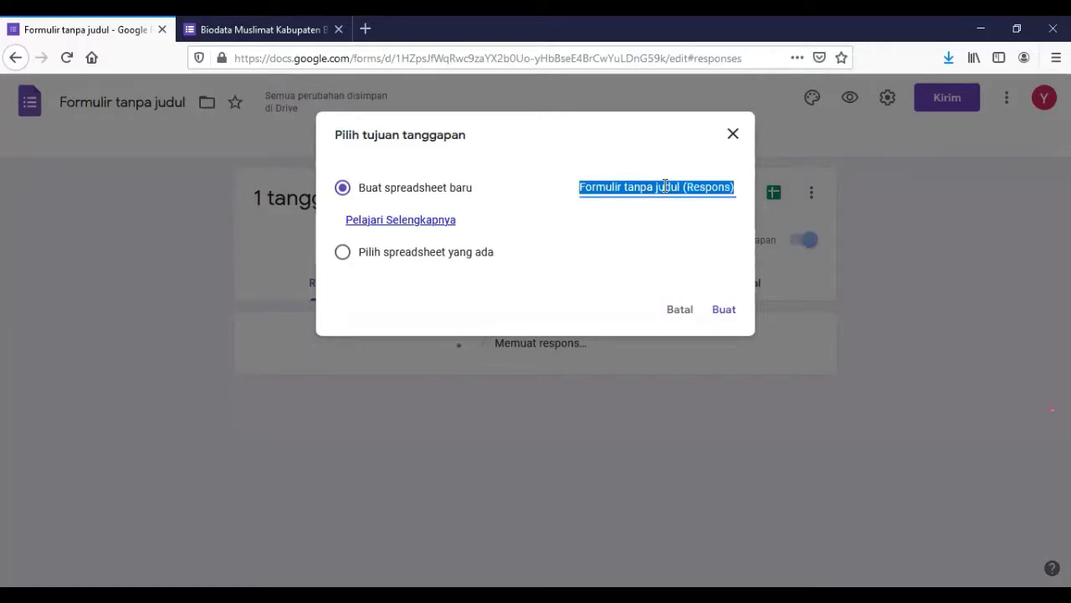
{"action": "type", "text": "Biodata"}
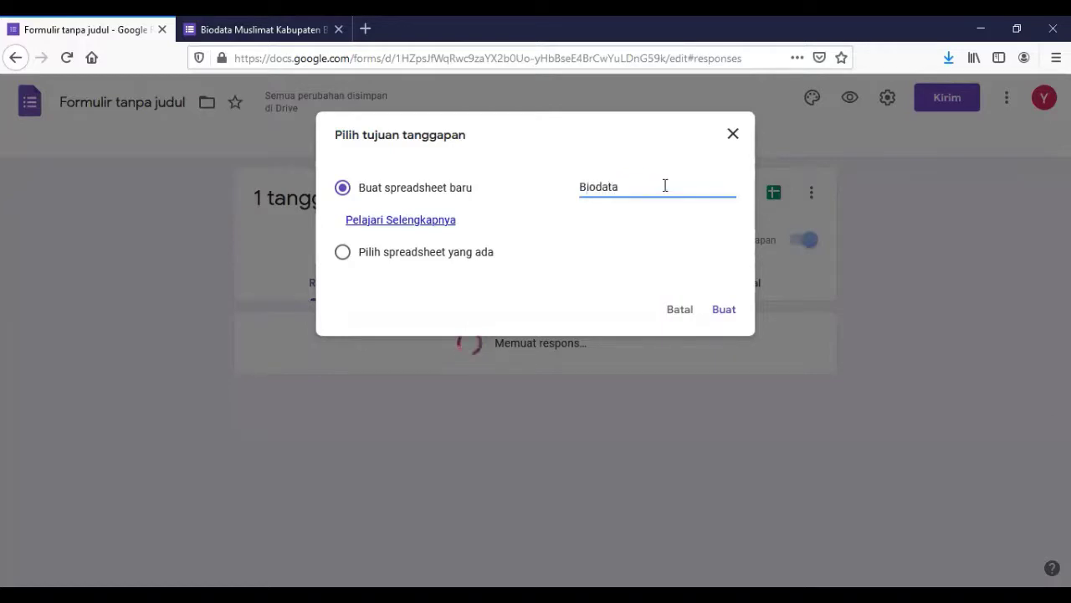
{"action": "type", "text": " Muslm"}
{"action": "key", "text": "BackSpace"}
{"action": "type", "text": "imat Trial"}
{"action": "left_click", "coordinate": [723, 311]}
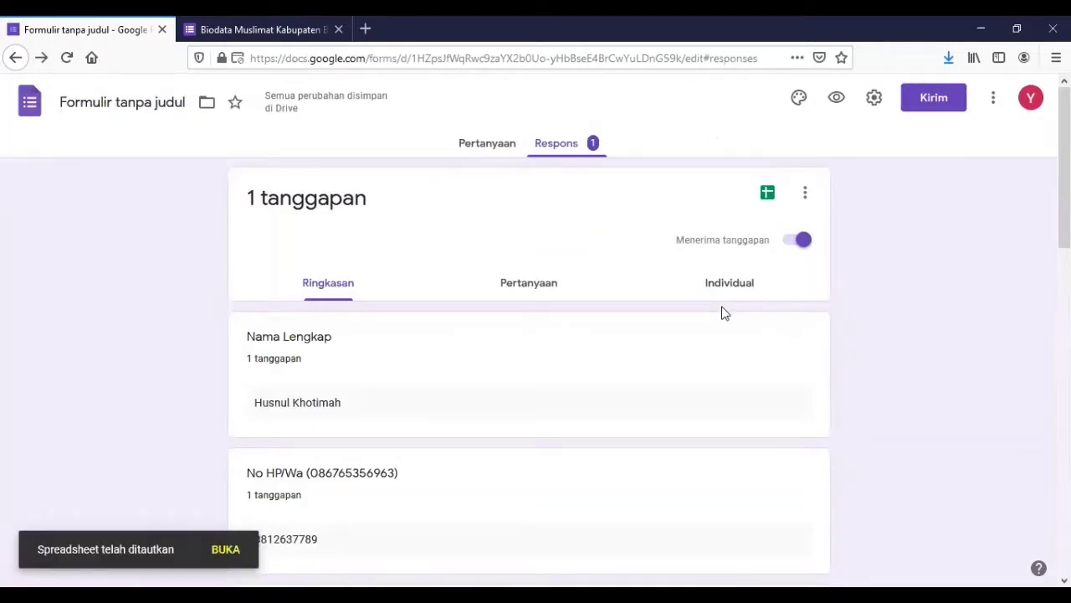
Check the more-options response menu, then open the linked spreadsheet.
{"action": "left_click", "coordinate": [805, 193]}
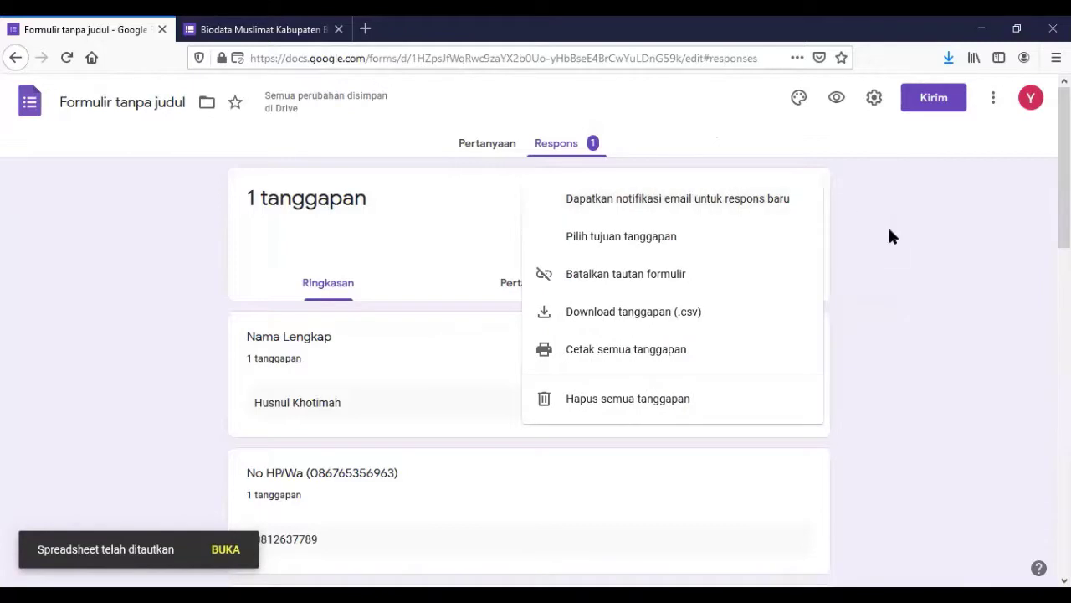
{"action": "left_click", "coordinate": [889, 228]}
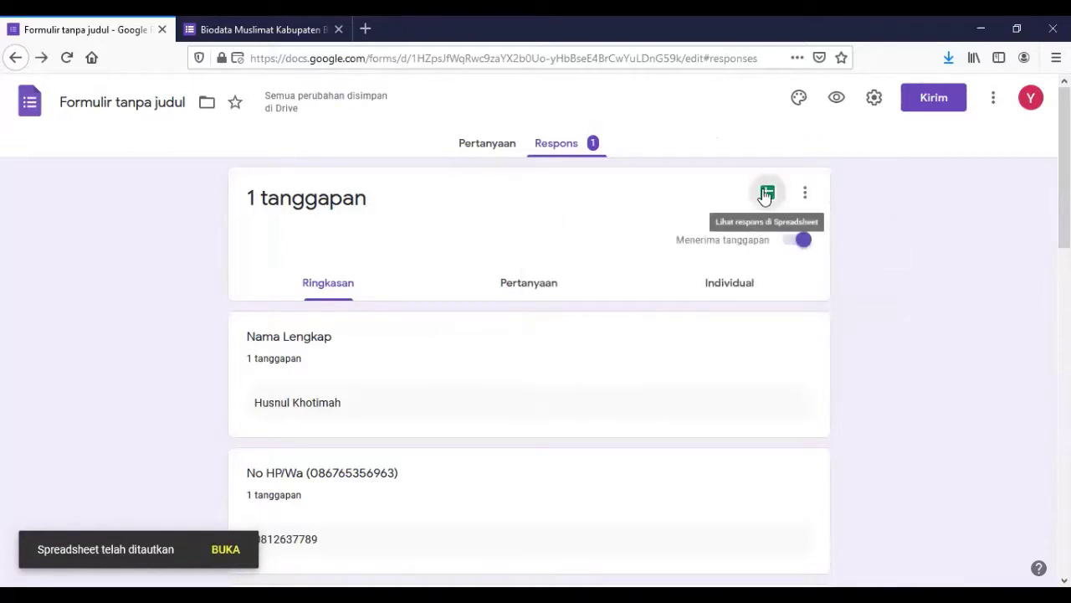
{"action": "left_click", "coordinate": [768, 196]}
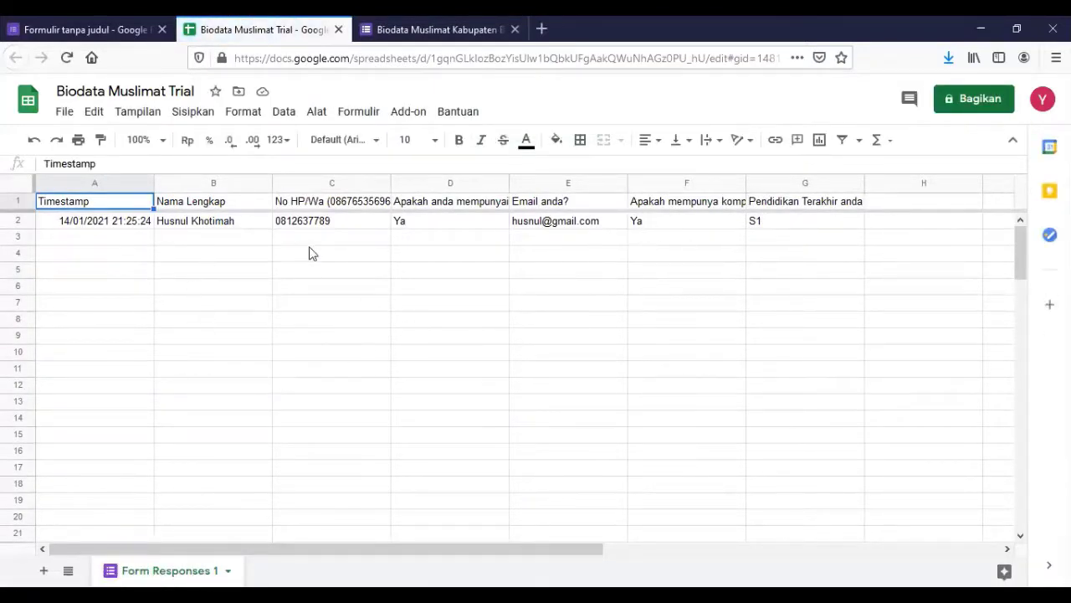
Inspect the timestamp, name, phone and email cells in row 2, then return to Forms.
{"action": "left_click", "coordinate": [106, 223]}
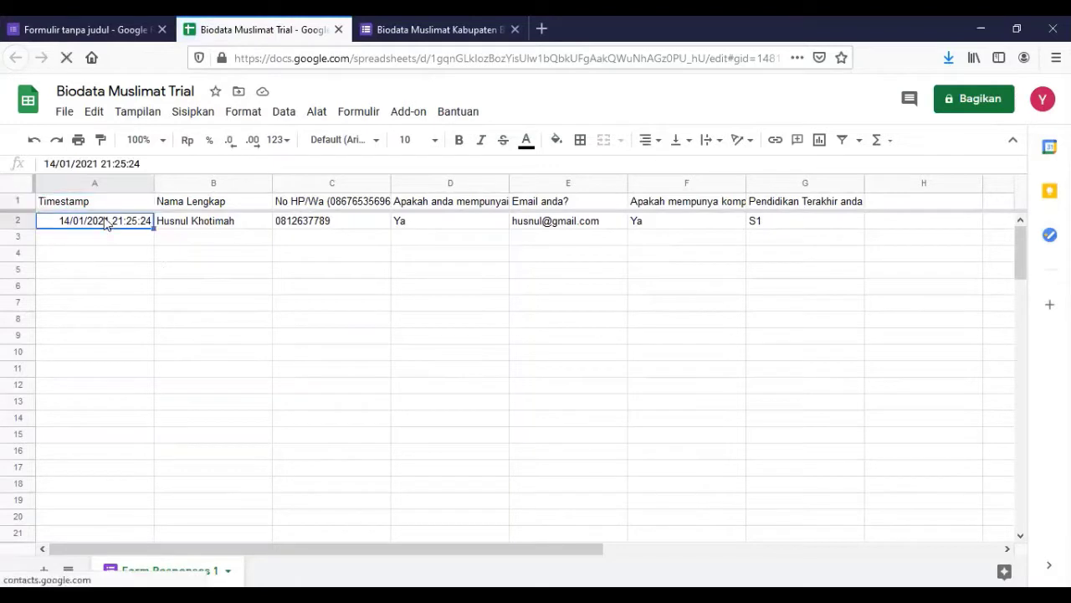
{"action": "left_click", "coordinate": [186, 222]}
{"action": "left_click", "coordinate": [322, 228]}
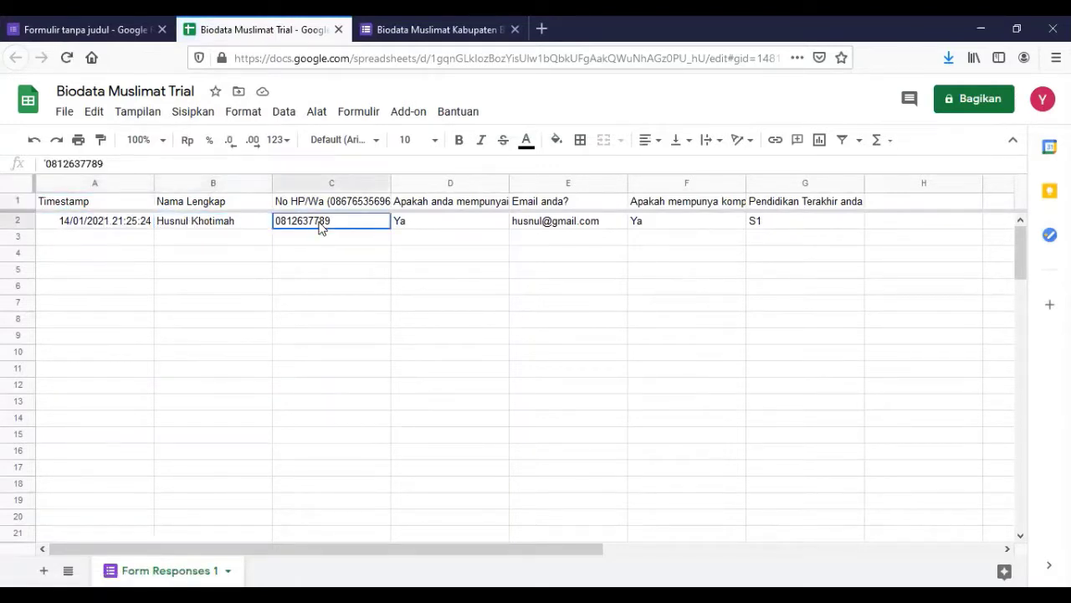
{"action": "left_click", "coordinate": [463, 220]}
{"action": "left_click", "coordinate": [120, 37]}
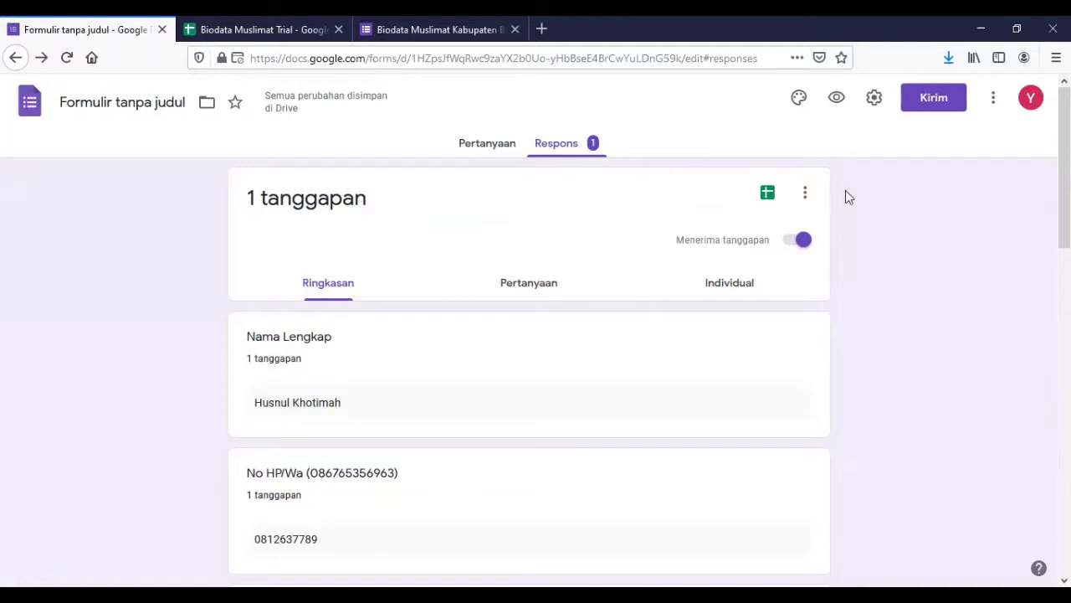
In the Kirim dialog, enter a recipient's email address.
{"action": "left_click", "coordinate": [931, 108]}
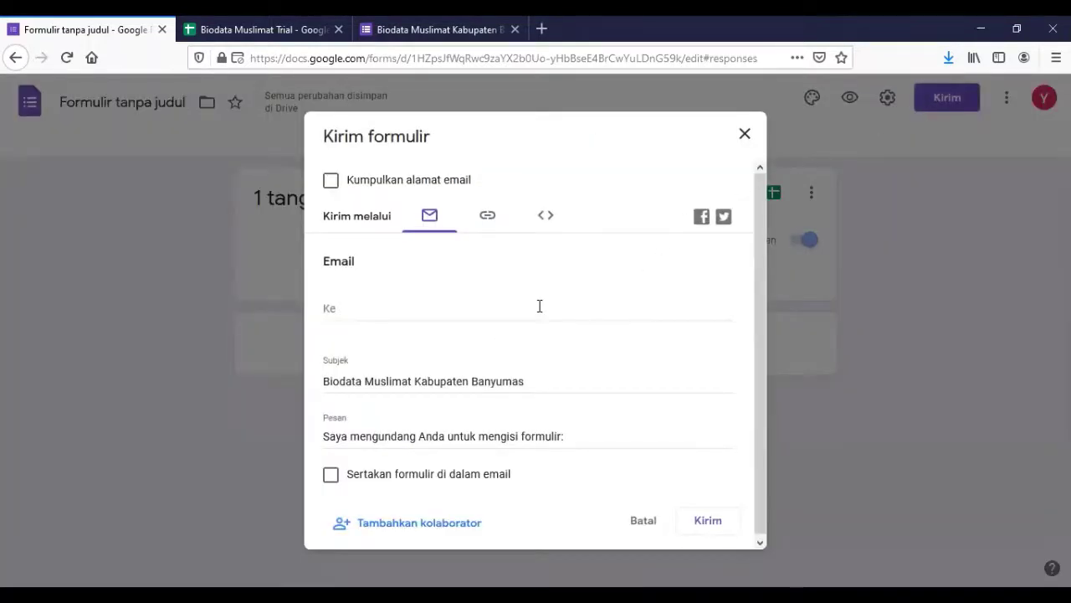
{"action": "left_click", "coordinate": [382, 309]}
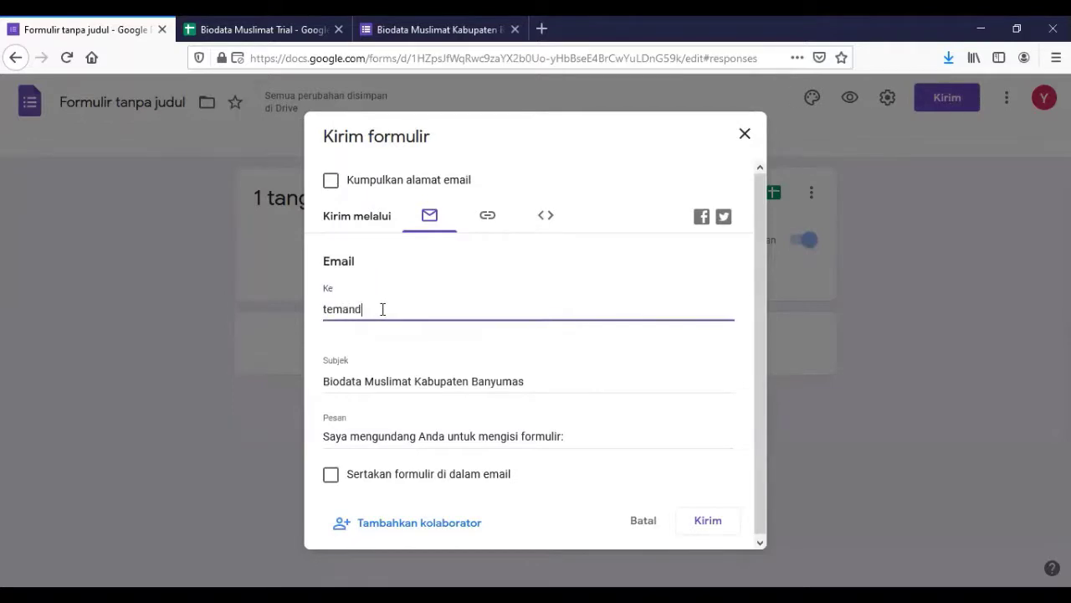
Copy the shortened form link, close the dialog, and go back to Pertanyaan.
{"action": "left_click", "coordinate": [490, 218]}
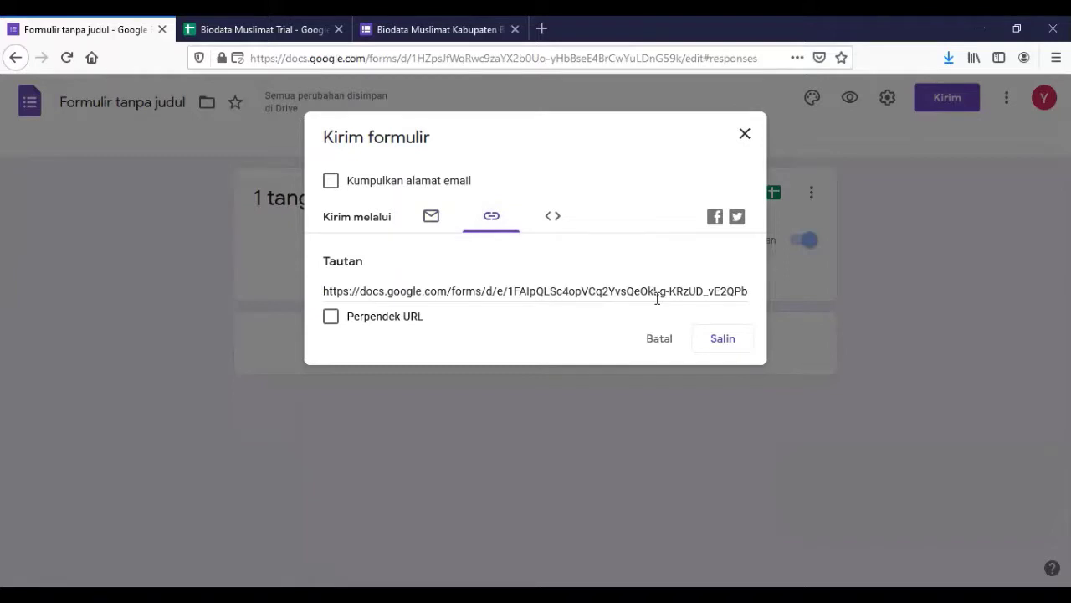
{"action": "left_click", "coordinate": [331, 318]}
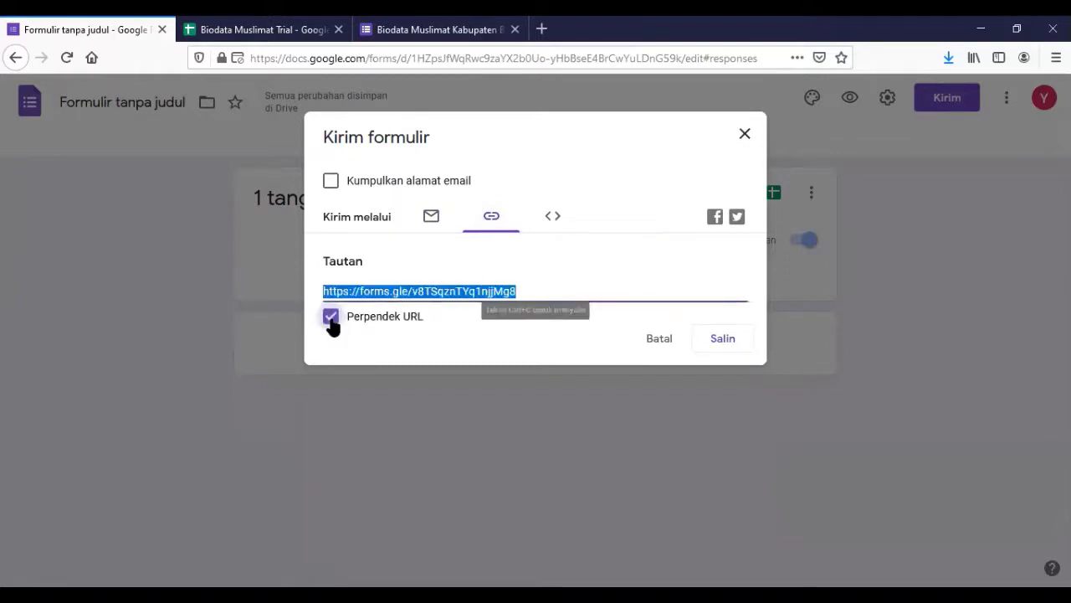
{"action": "left_click", "coordinate": [711, 341]}
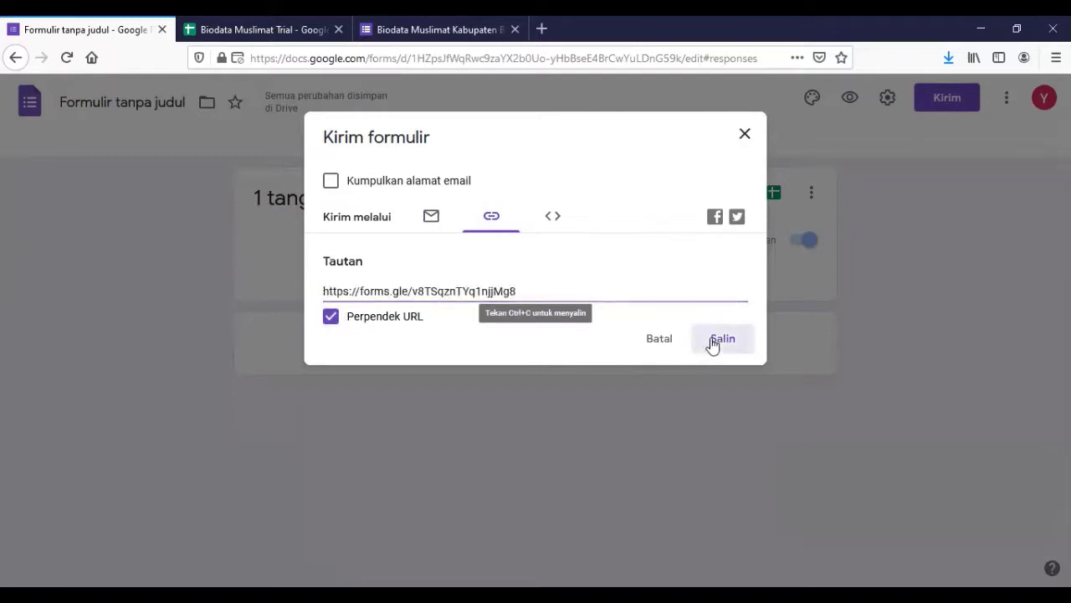
{"action": "left_click", "coordinate": [743, 137]}
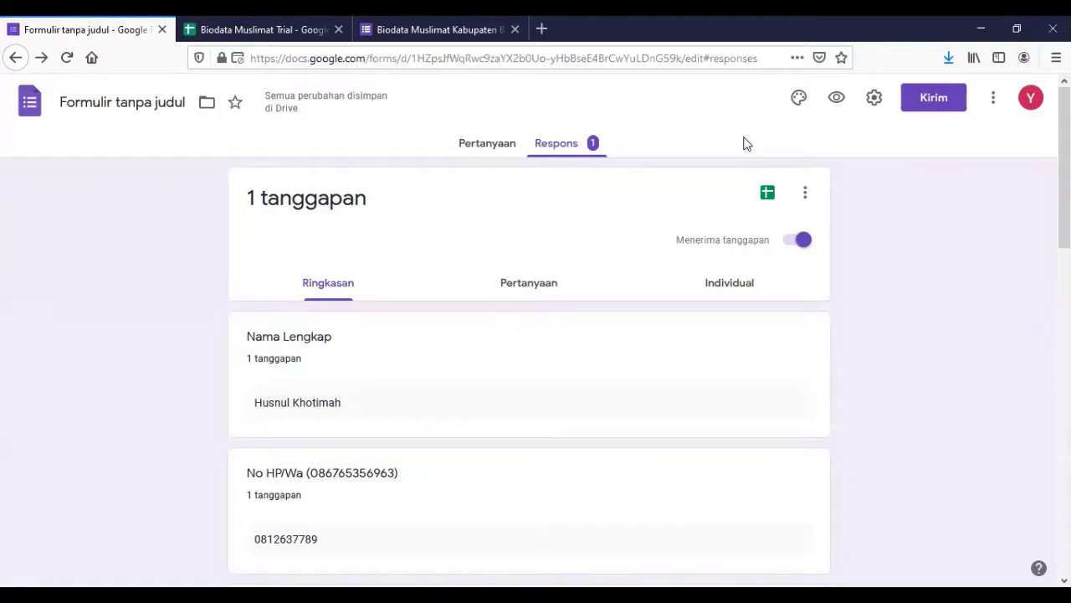
{"action": "left_click", "coordinate": [496, 146]}
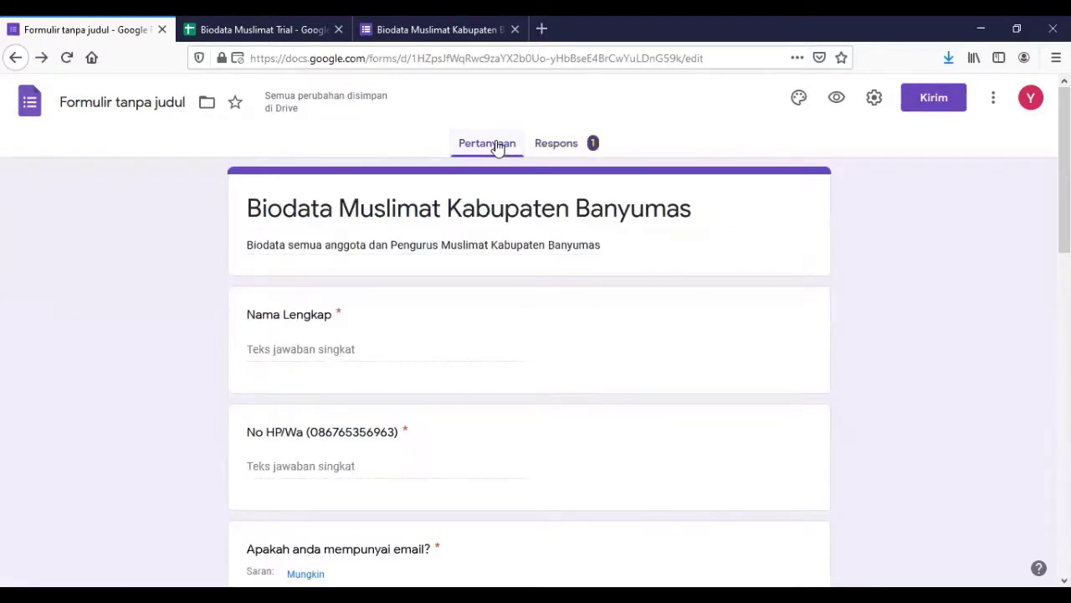